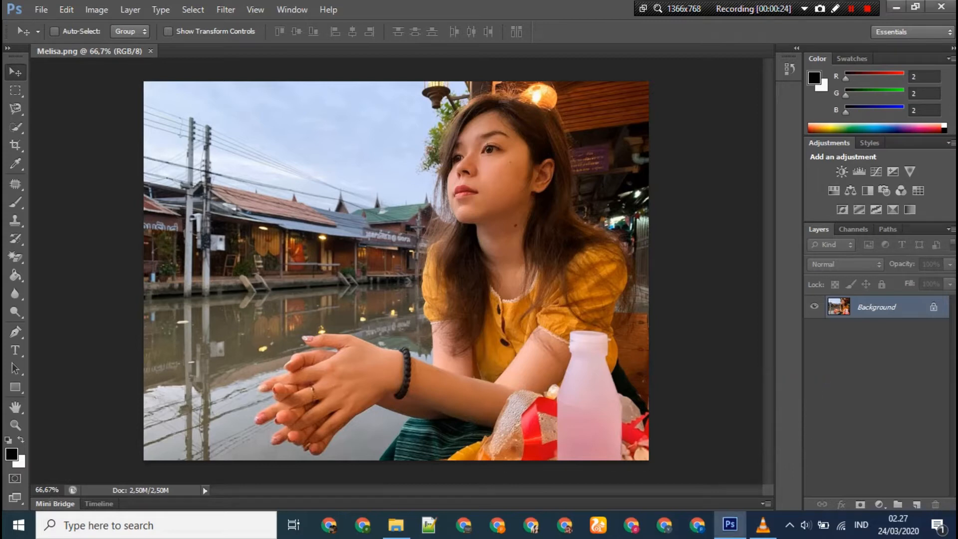
- Duplicate the Background layer and quick-select the woman's face, neck, hair beside the neck and near side of her body
key(ctrl+j)
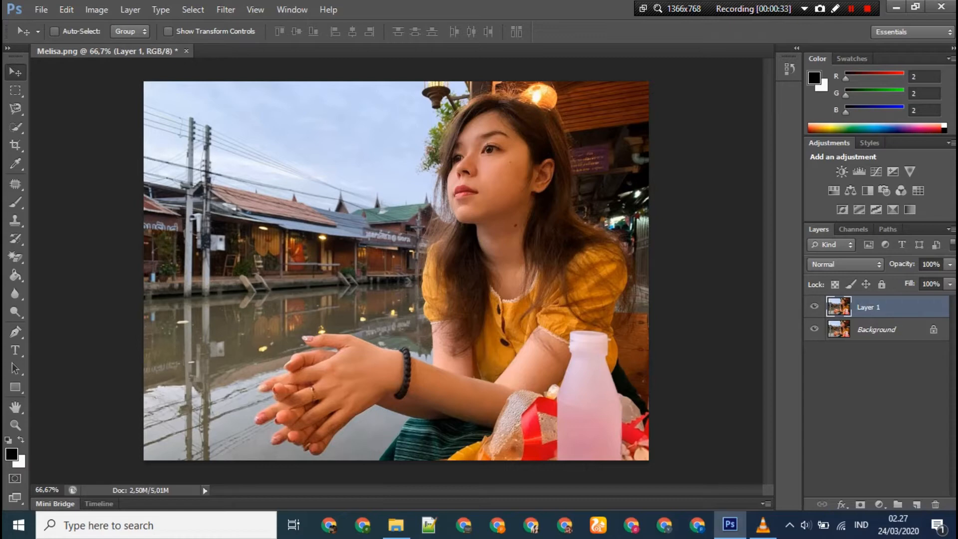
click(15, 127)
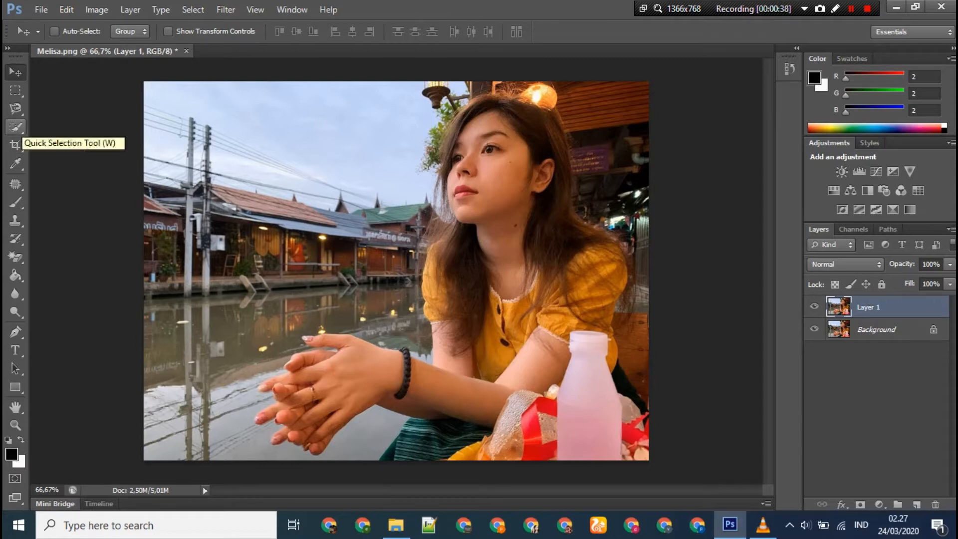
click(16, 128)
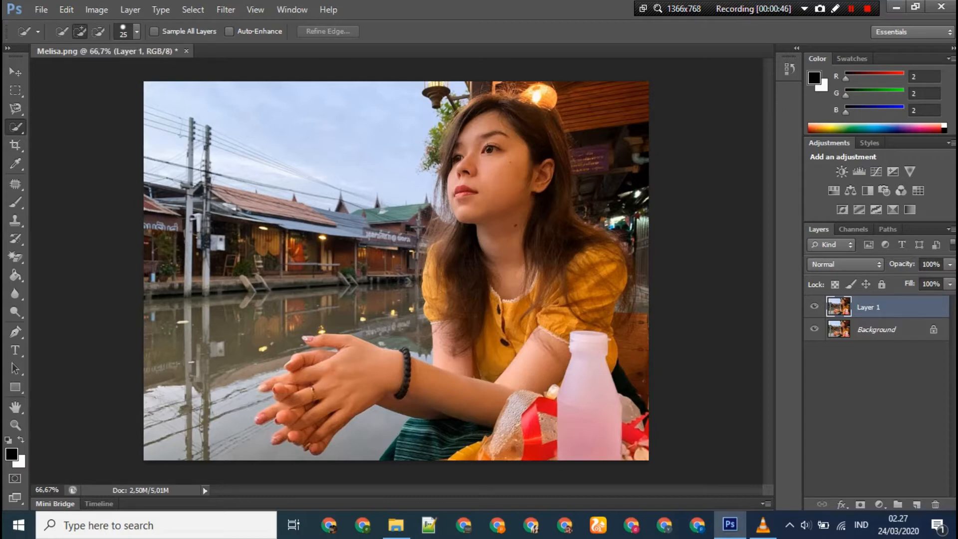
mouse_move(482, 129)
mouse_down()
mouse_move(469, 209)
mouse_move(519, 150)
mouse_move(514, 235)
mouse_move(542, 168)
mouse_up()
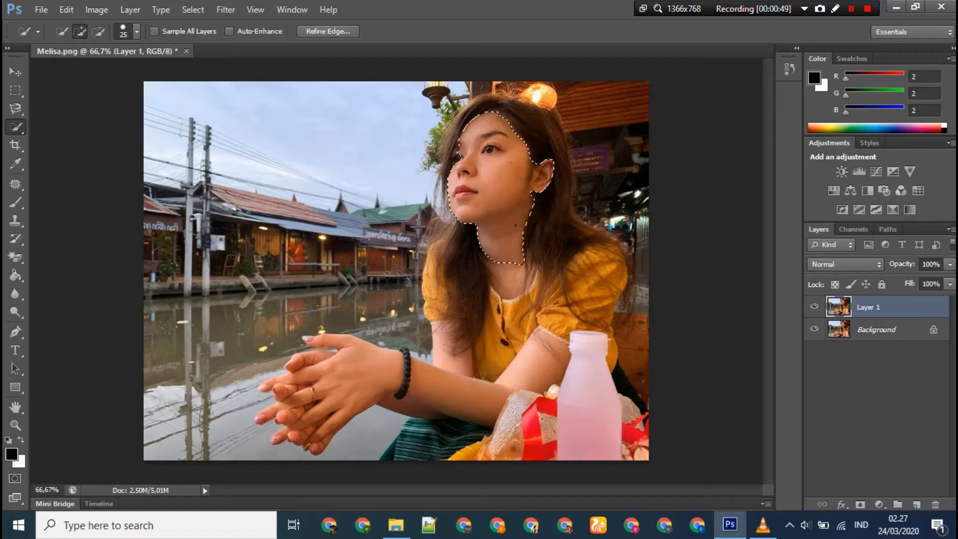
mouse_move(509, 247)
mouse_down()
mouse_move(492, 272)
mouse_move(462, 262)
mouse_up()
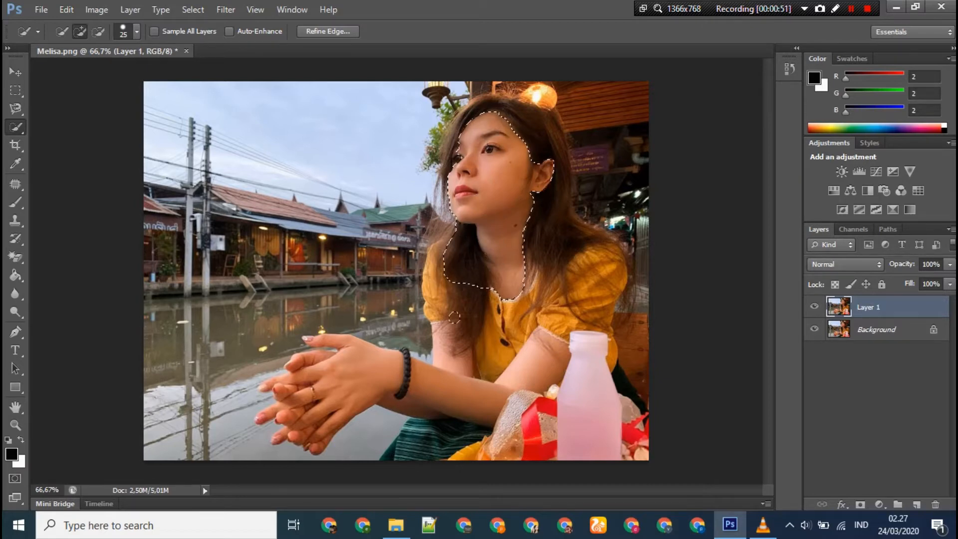
mouse_move(454, 316)
mouse_down()
mouse_move(499, 359)
mouse_move(479, 376)
mouse_move(427, 280)
mouse_move(407, 424)
mouse_up()
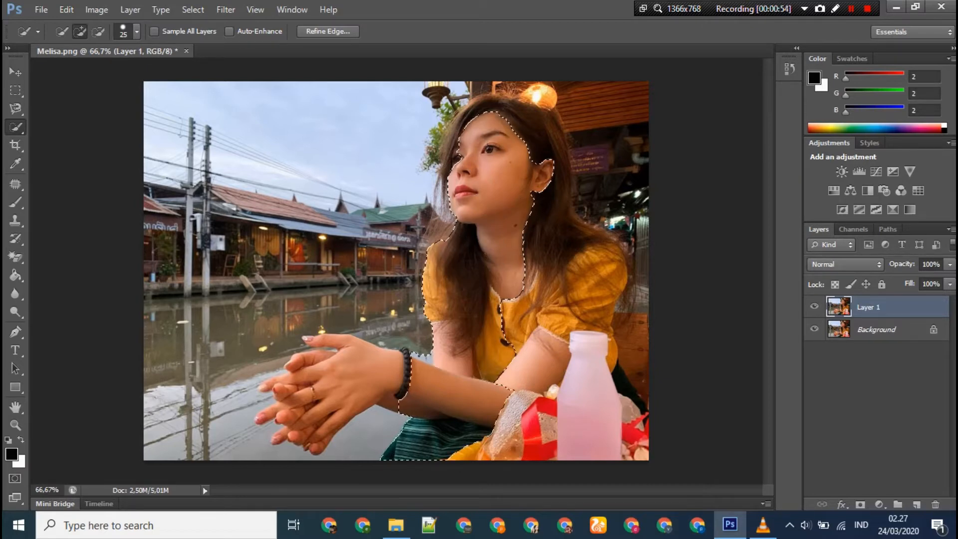
- Add the woman's wrist, clasped hands and outstretched fingers to the selection
click(389, 382)
click(325, 374)
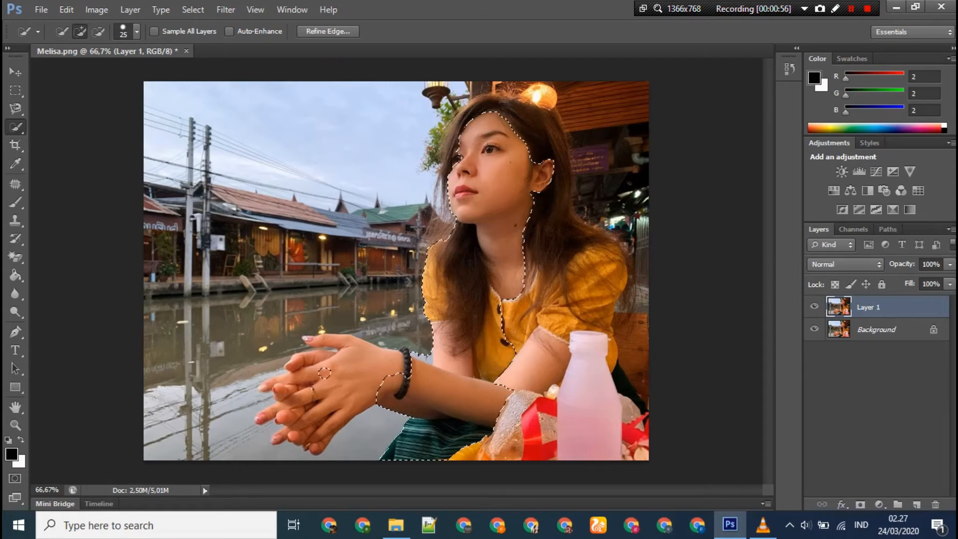
drag(324, 373, 319, 415)
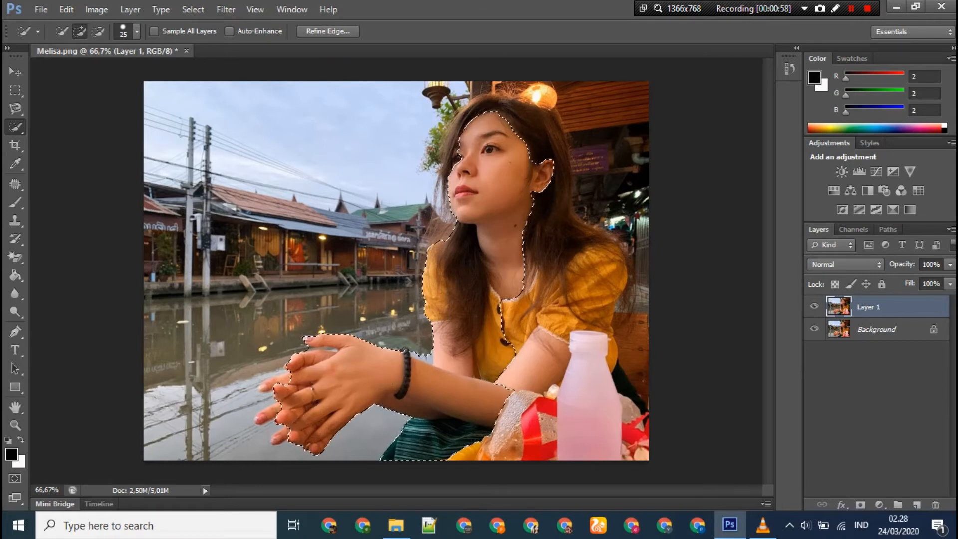
click(277, 383)
click(267, 385)
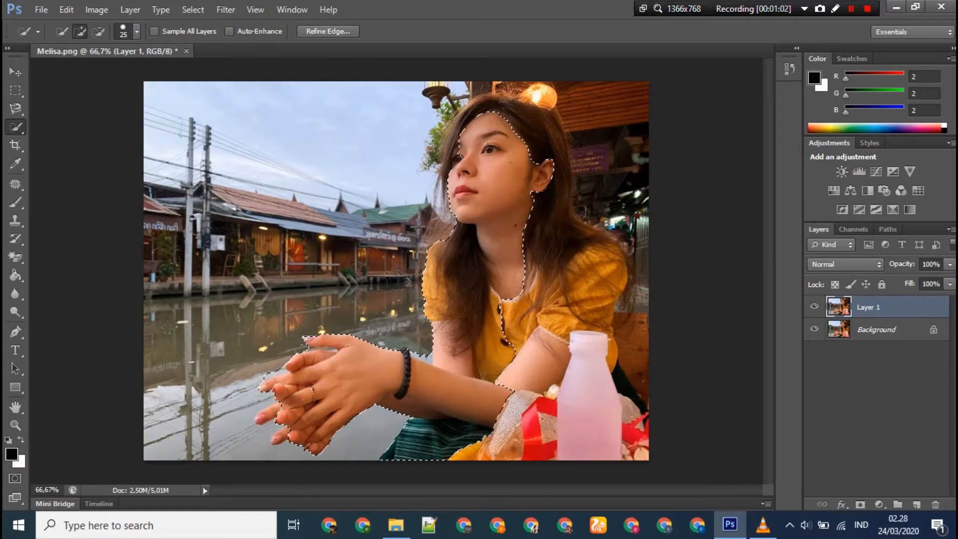
click(270, 415)
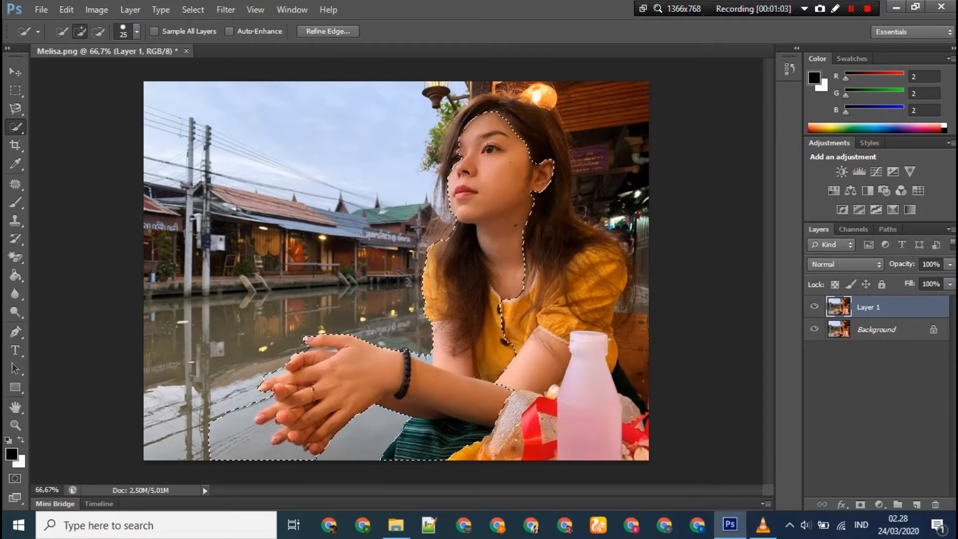
- Extend the selection over the other arm, yellow sleeve, pink bottle, wrapped food and the hair beside her face
click(534, 367)
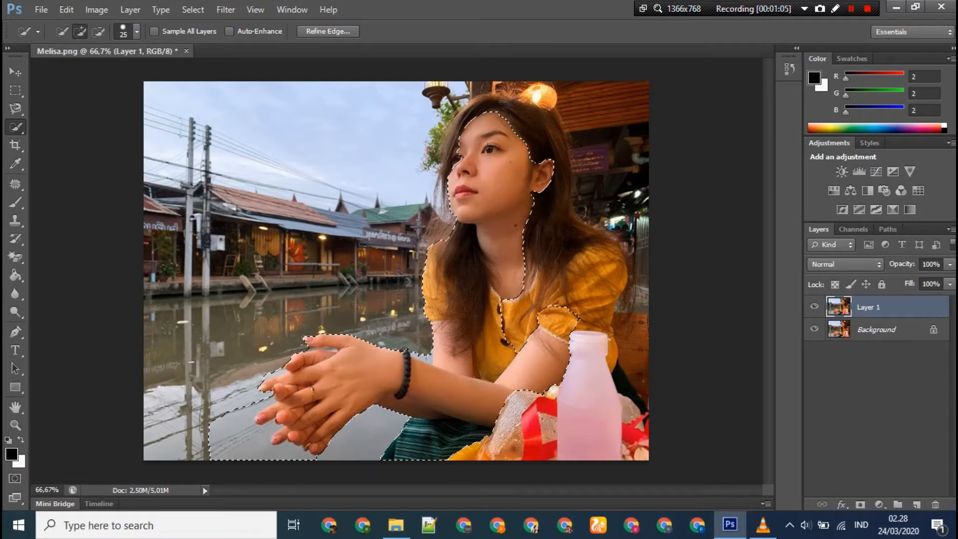
click(538, 310)
click(563, 283)
click(597, 270)
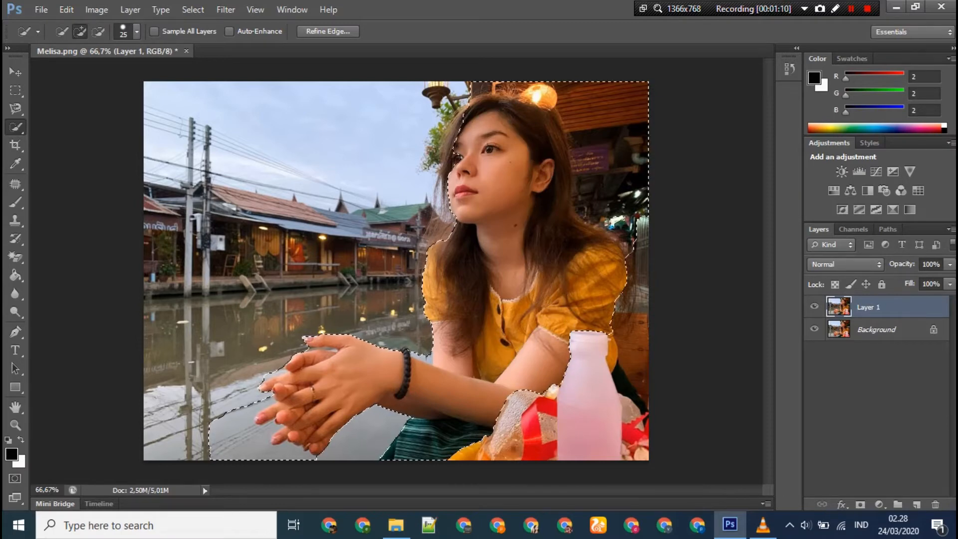
click(606, 360)
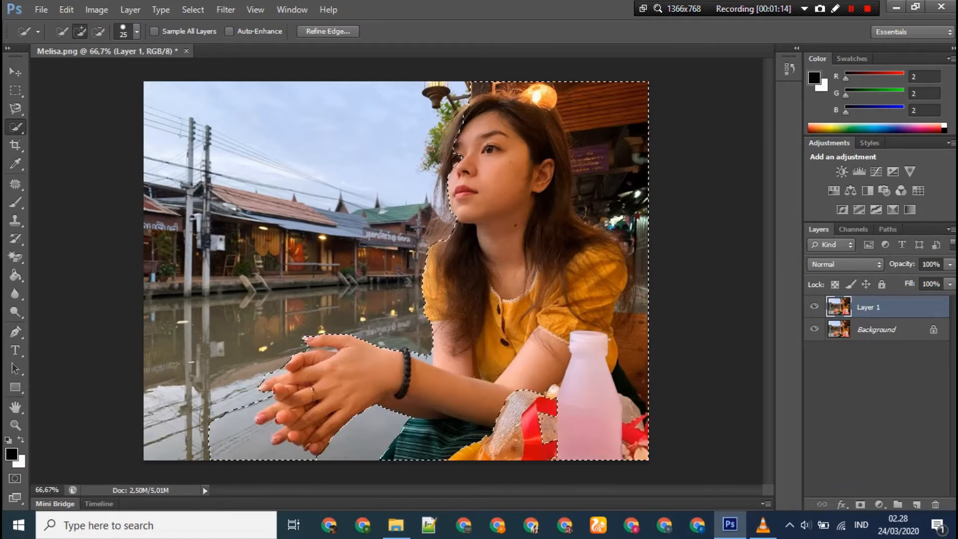
click(523, 425)
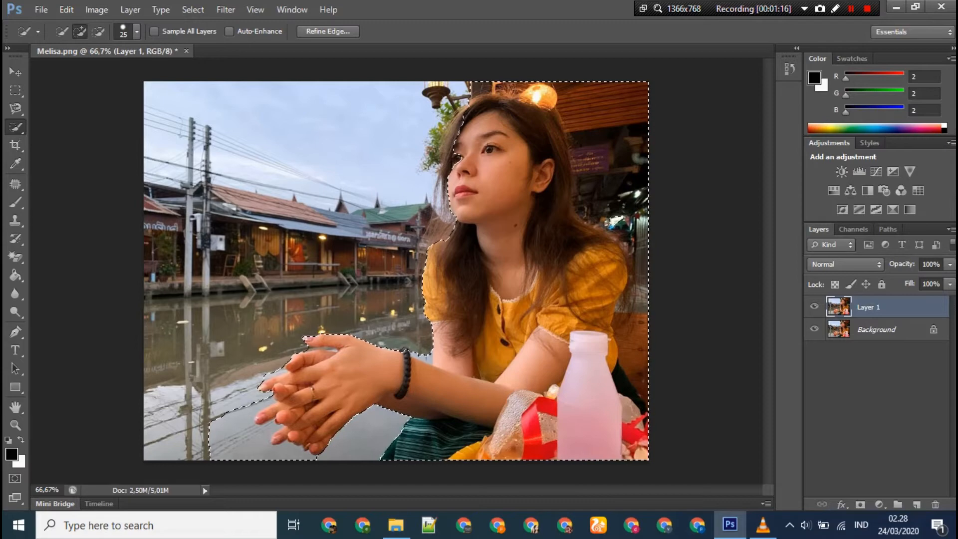
click(445, 172)
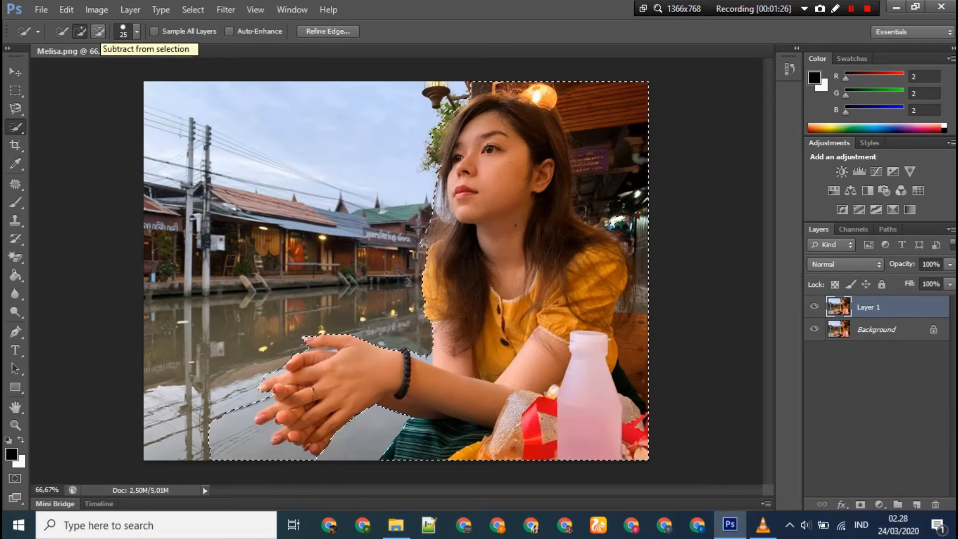
- Subtract the patch of water around the fingertips from the selection
click(99, 31)
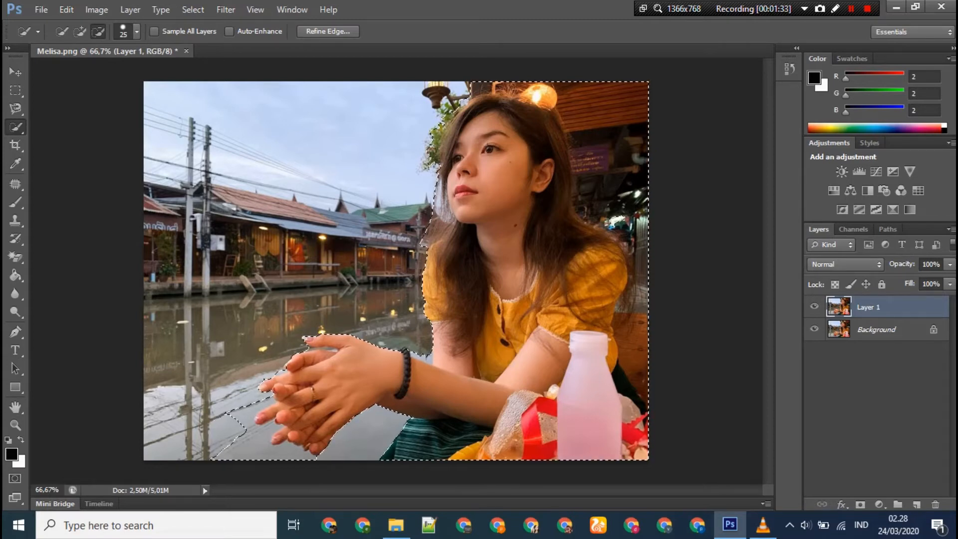
drag(237, 427, 245, 417)
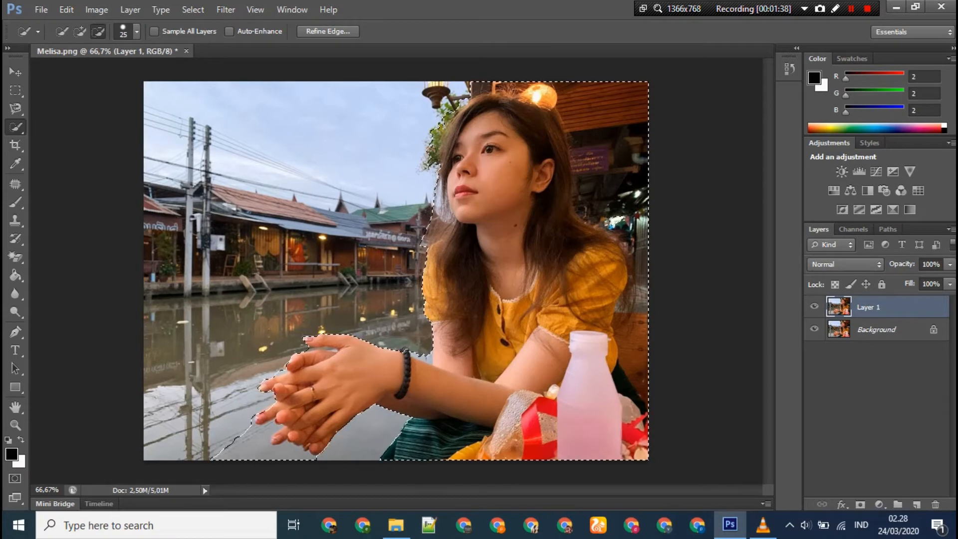
drag(246, 442, 263, 439)
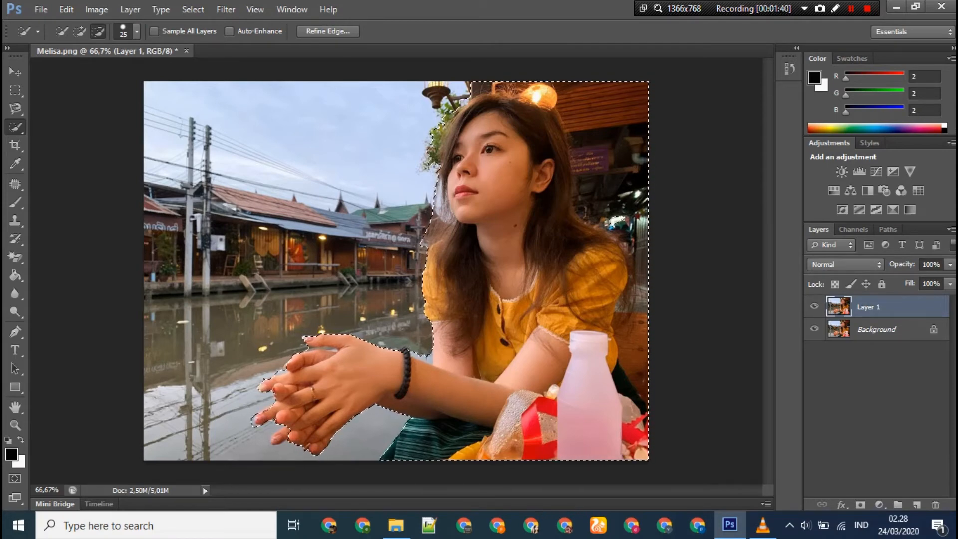
key(ctrl+z)
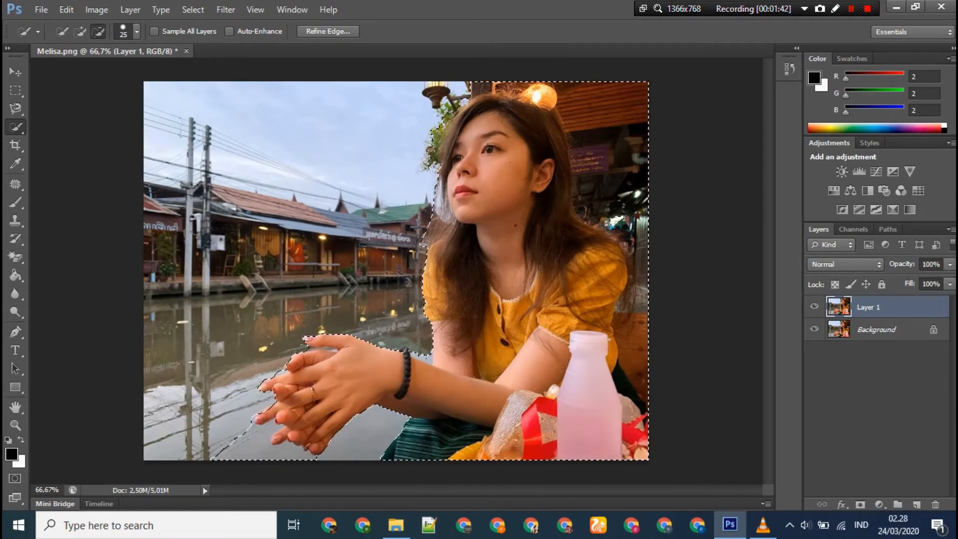
key(ctrl+z)
key(ctrl+z)
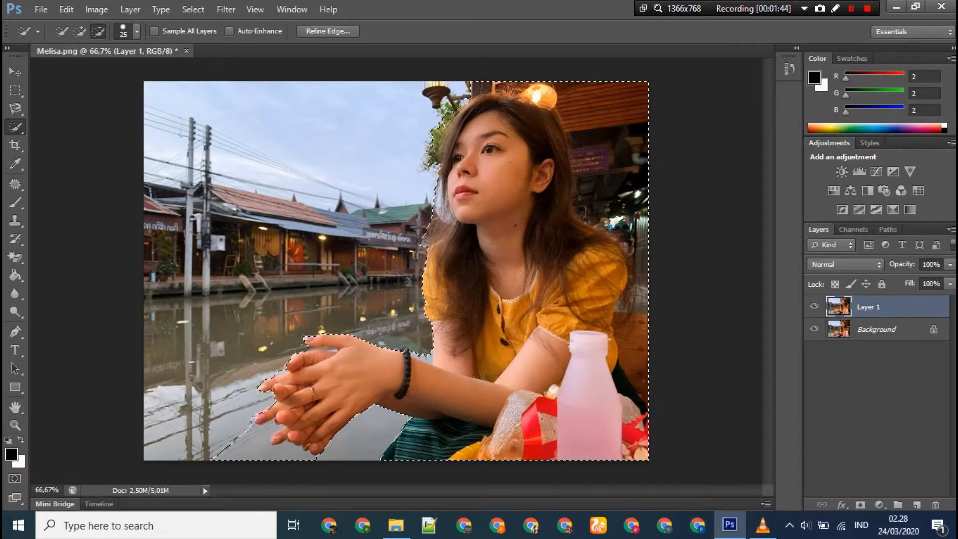
key(ctrl+z)
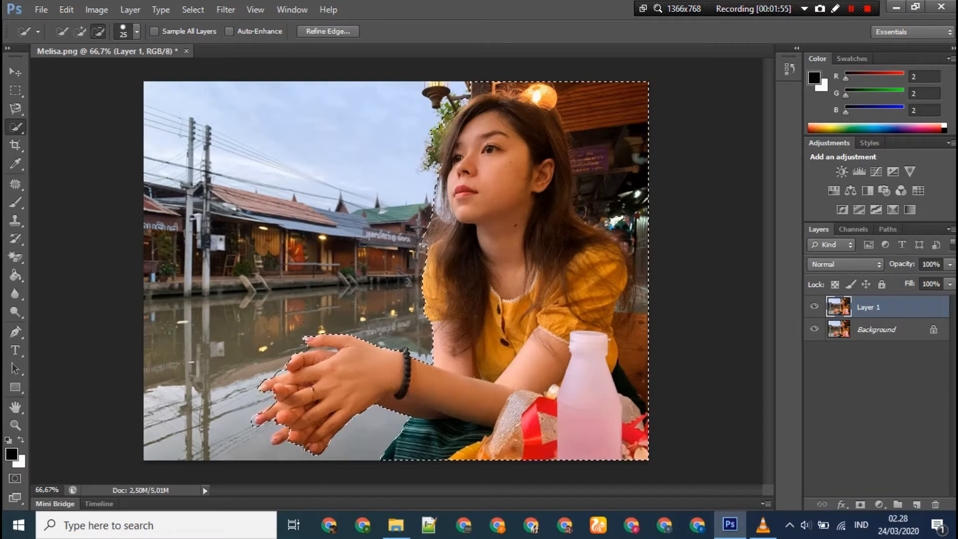
- Subtract the roof and dark stall behind the woman, plus the background beside her face, from the selection
click(628, 182)
click(610, 119)
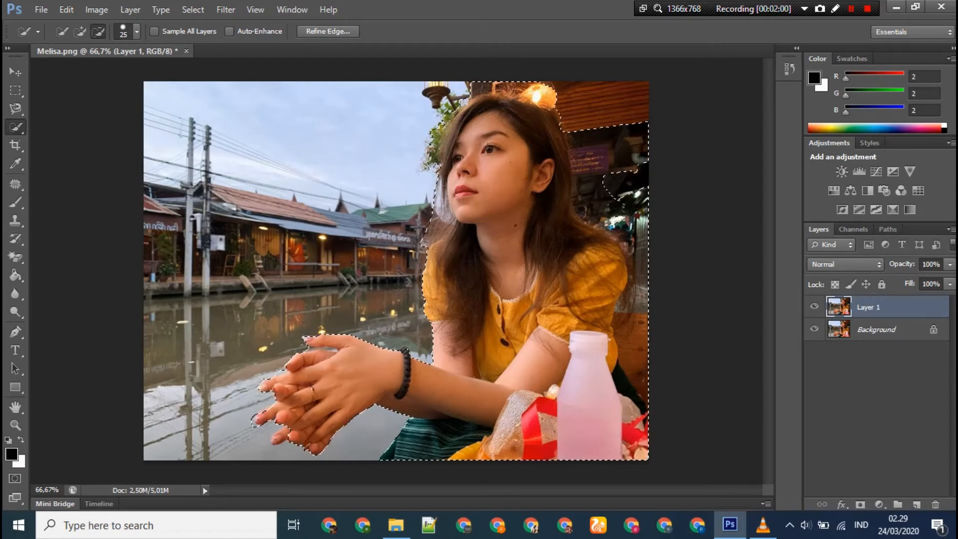
click(596, 186)
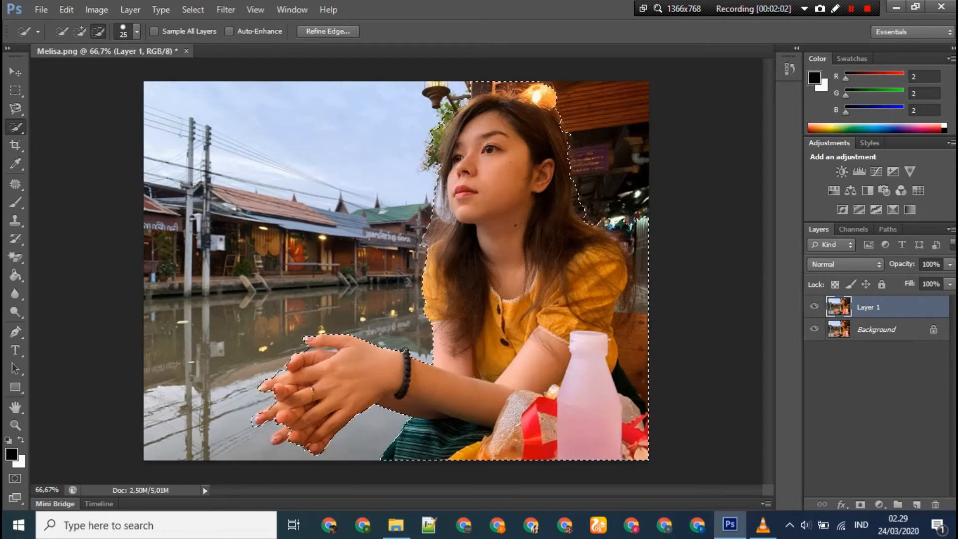
click(641, 236)
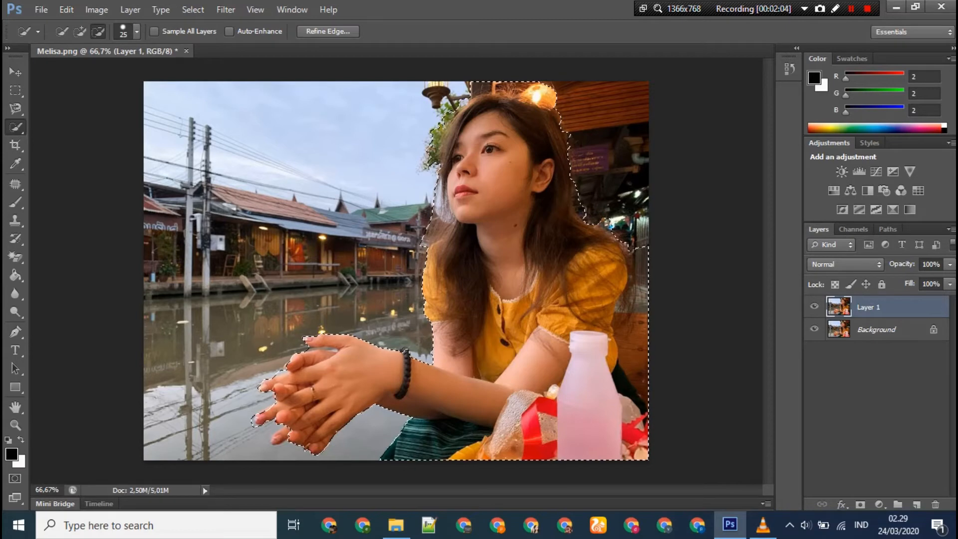
click(643, 279)
click(635, 333)
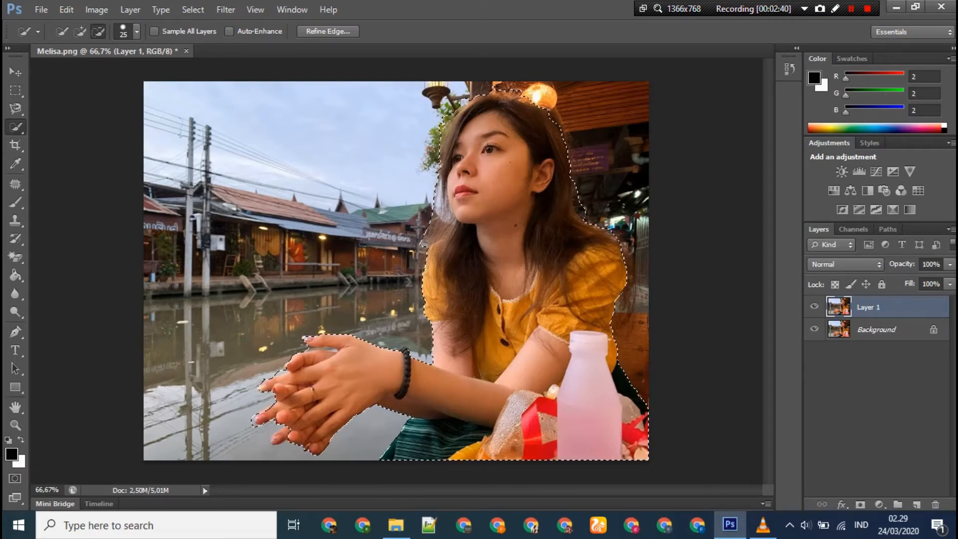
click(432, 226)
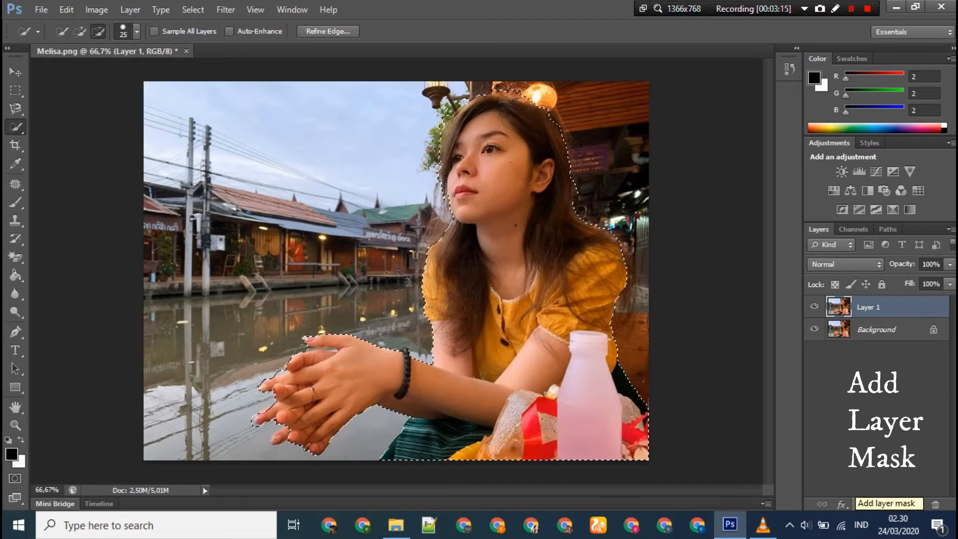
- Add a layer mask to Layer 1 from the selection and hide the Background layer
click(859, 503)
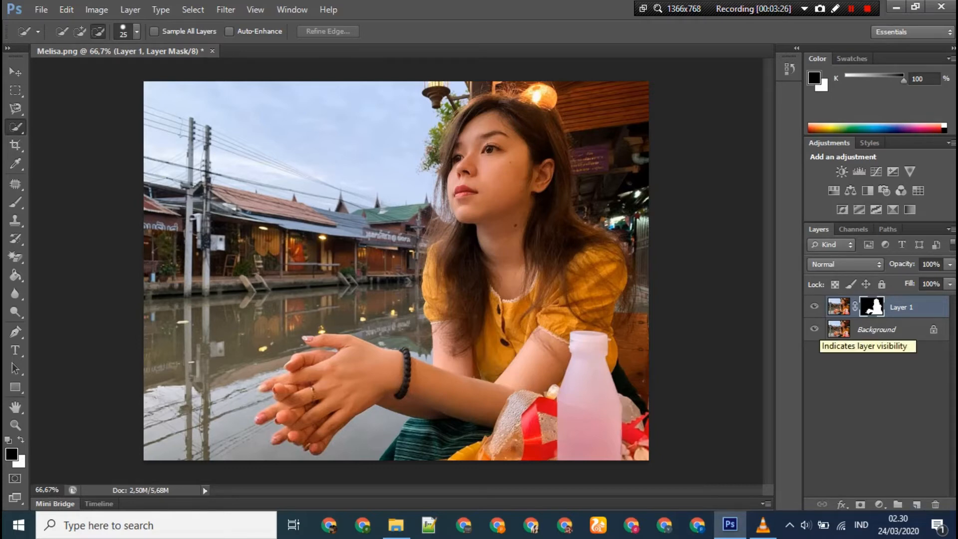
click(815, 329)
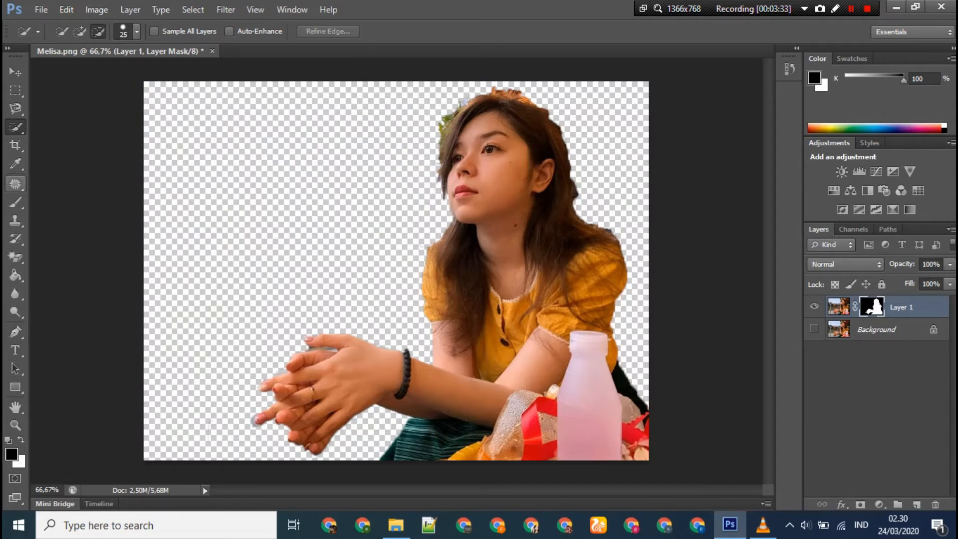
- Set up a 6 px hard round brush for painting around the head on the Layer 1 mask
click(16, 424)
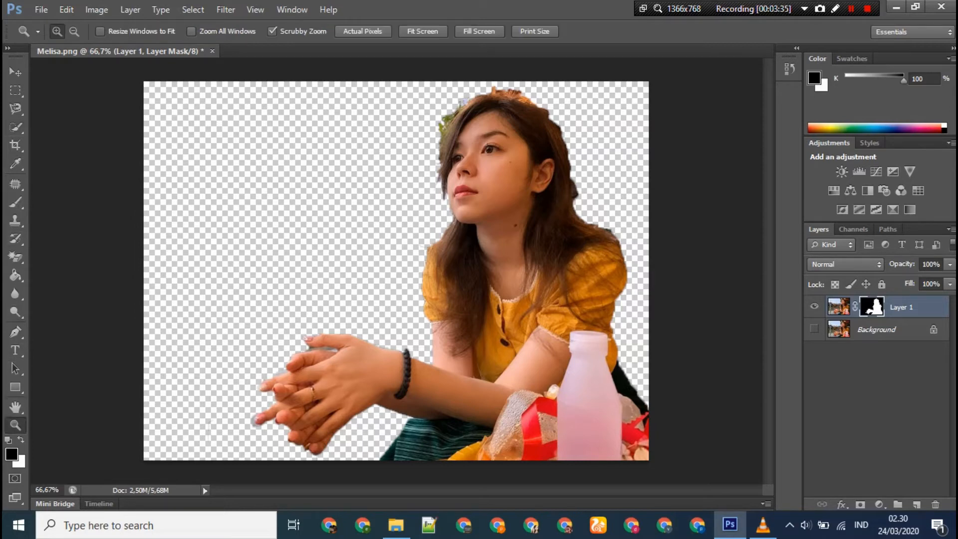
click(456, 111)
click(456, 111)
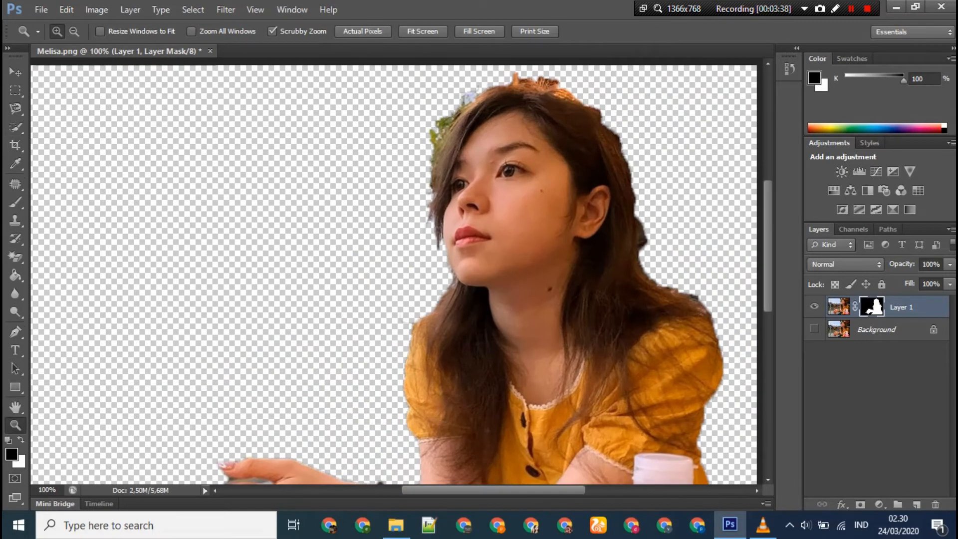
scroll(396, 271, up, 3)
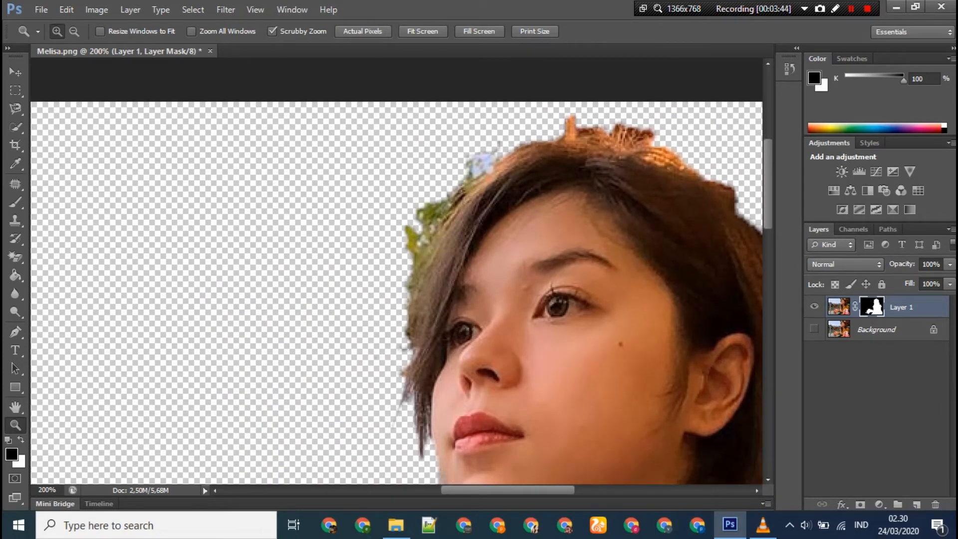
key(b)
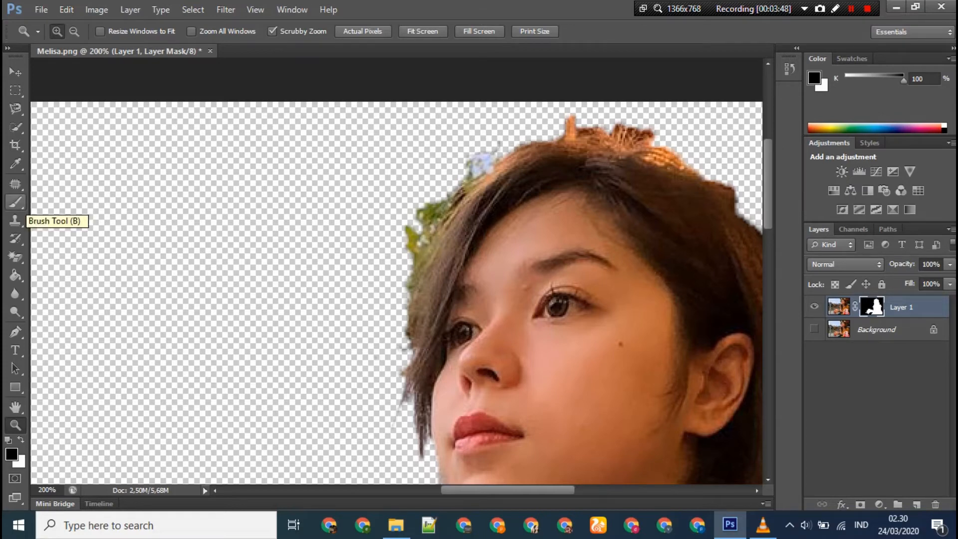
click(15, 202)
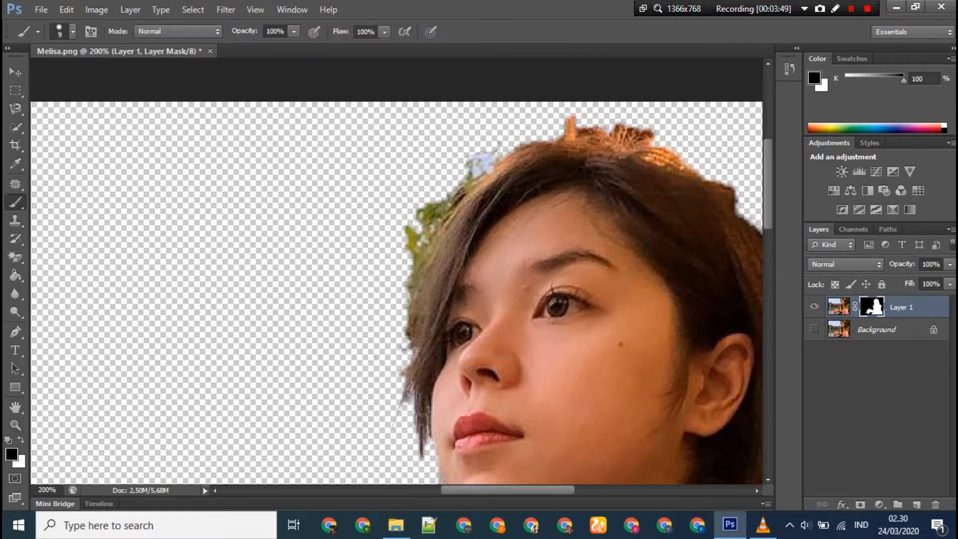
right_click(181, 175)
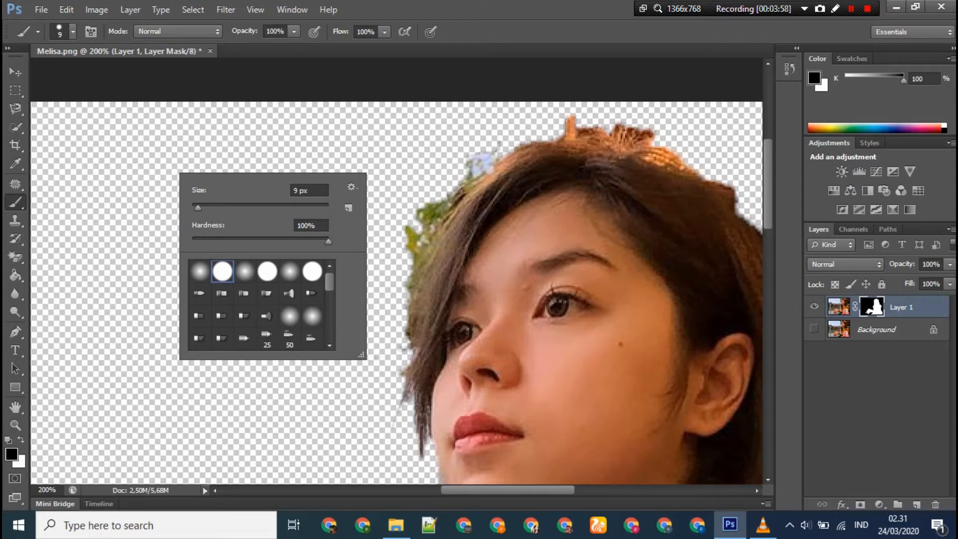
right_click(236, 159)
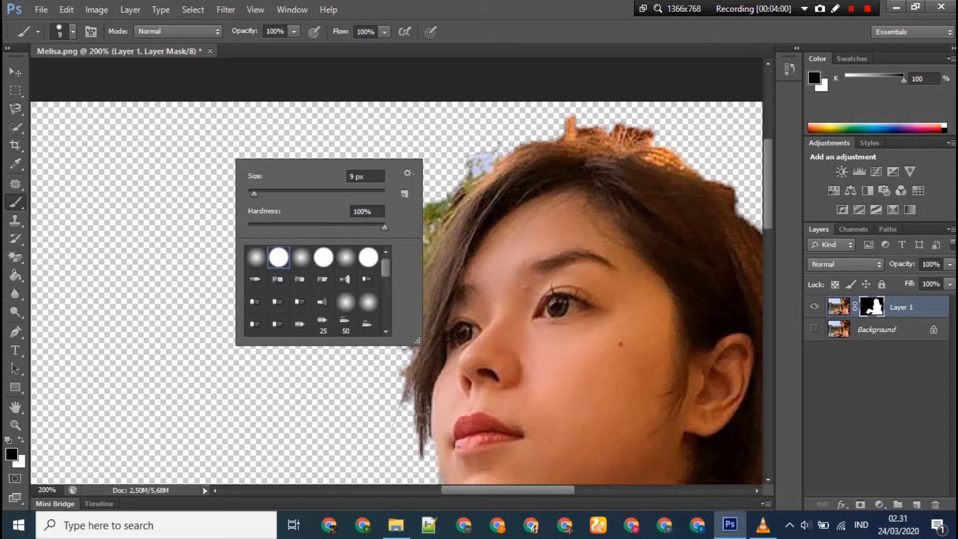
drag(254, 193, 251, 194)
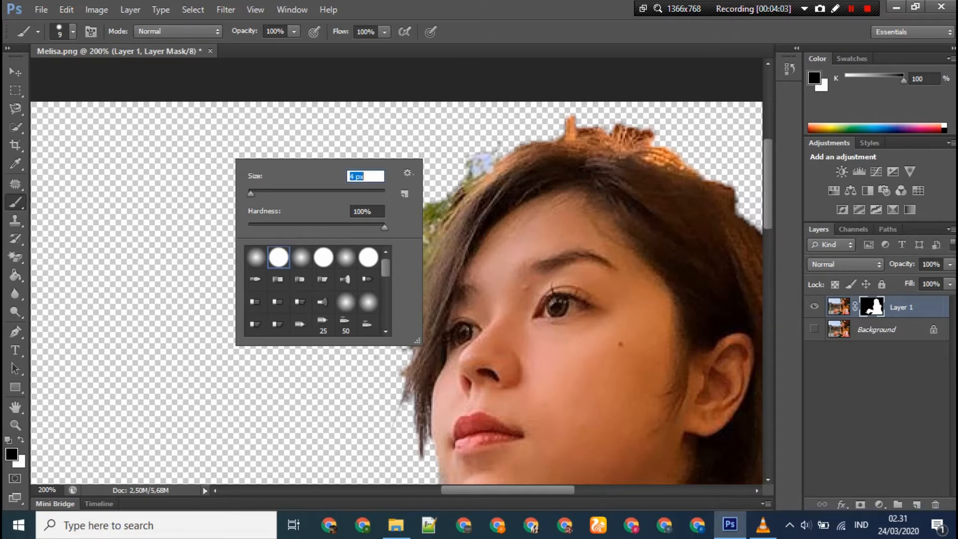
drag(251, 193, 252, 193)
click(280, 259)
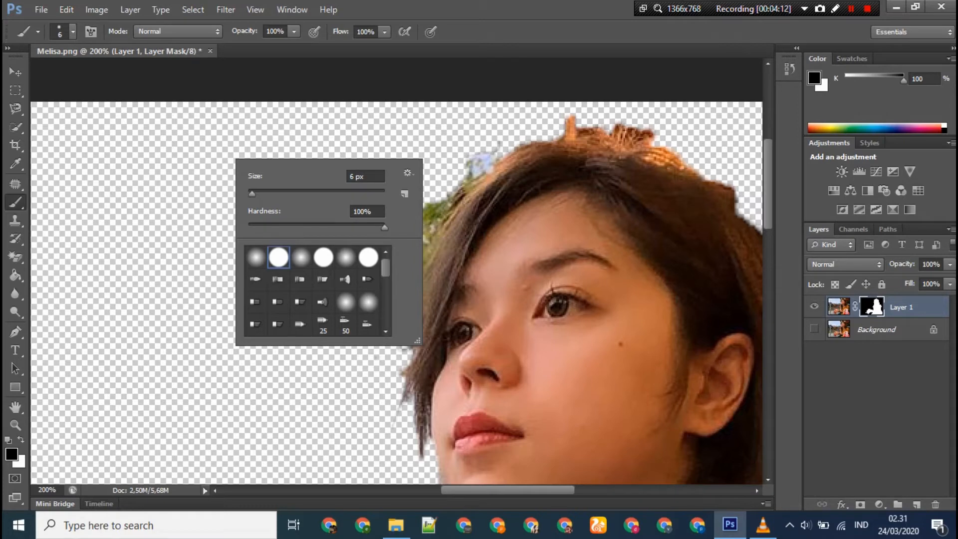
click(468, 161)
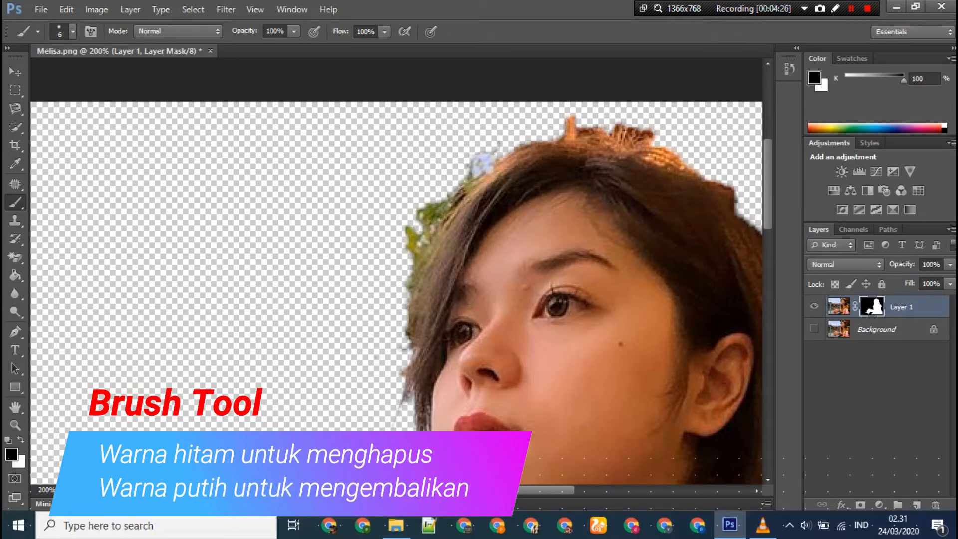
- Paint black on the mask to hide the leftover sky and foliage along the hair in front of the face
drag(499, 145, 475, 154)
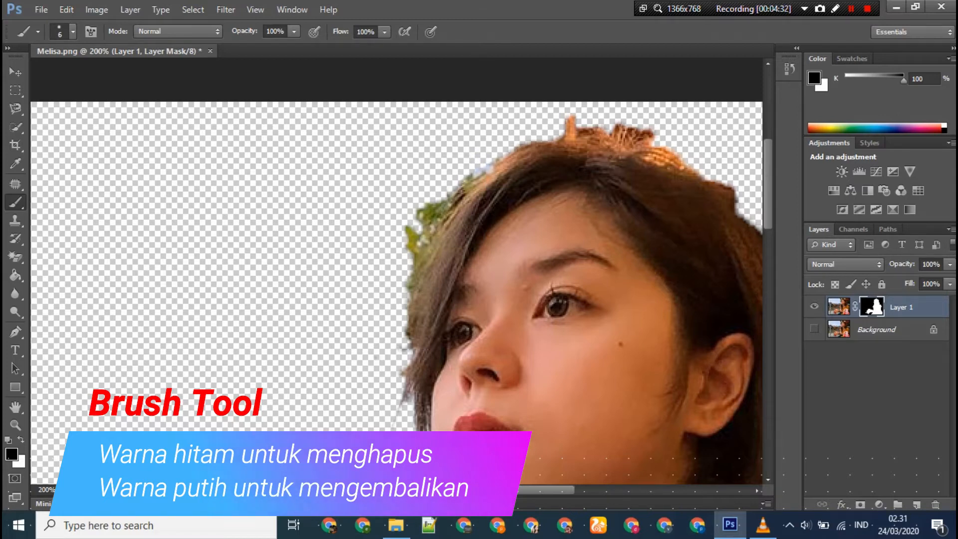
drag(450, 192, 407, 234)
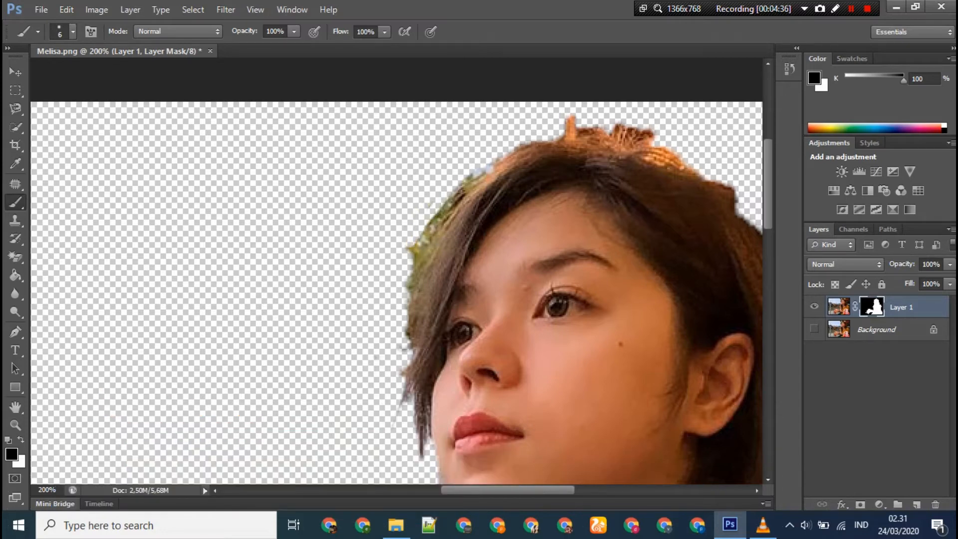
mouse_move(479, 170)
mouse_down()
mouse_move(414, 257)
mouse_move(409, 250)
mouse_move(404, 401)
mouse_up()
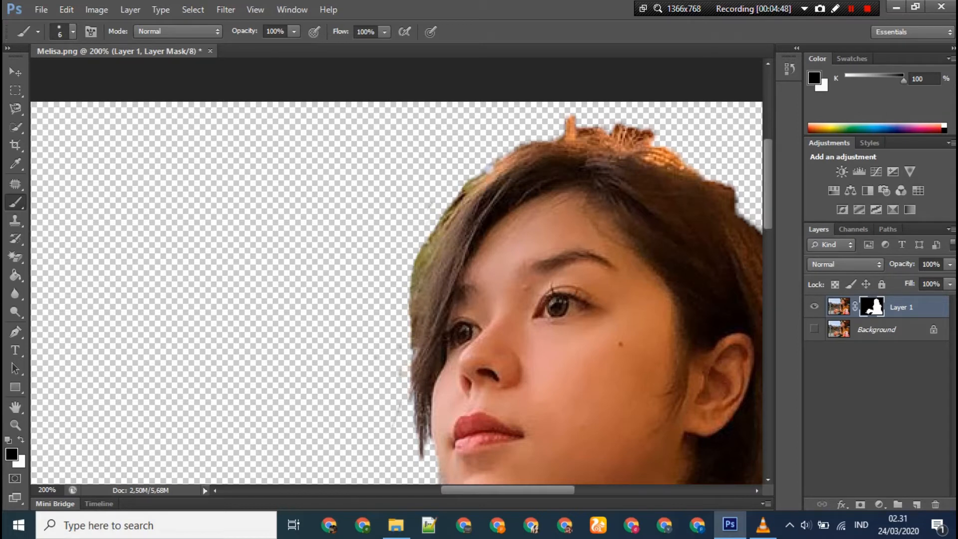
- Mask out the roof remnants above the crown and the dark background patch behind the back of the head
mouse_move(569, 116)
mouse_down()
mouse_move(651, 129)
mouse_move(566, 124)
mouse_up()
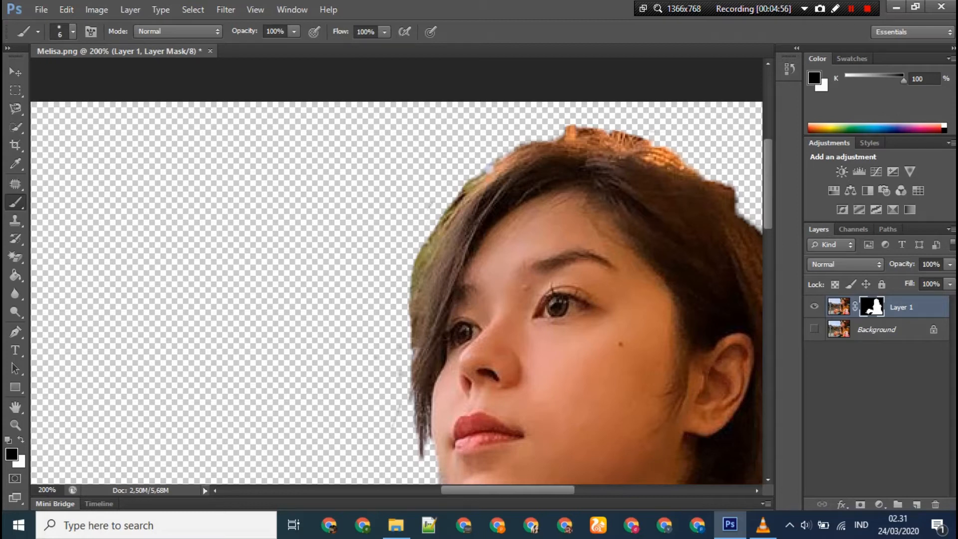
drag(710, 180, 738, 200)
scroll(397, 293, right, 5)
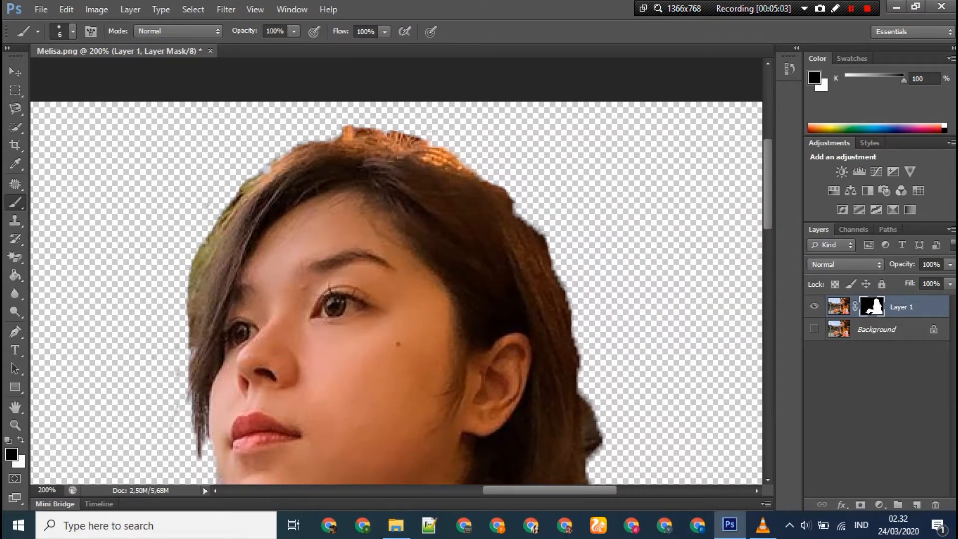
mouse_move(570, 302)
mouse_down()
mouse_move(588, 423)
mouse_move(596, 440)
mouse_move(594, 407)
mouse_move(600, 442)
mouse_move(593, 454)
mouse_move(584, 421)
mouse_up()
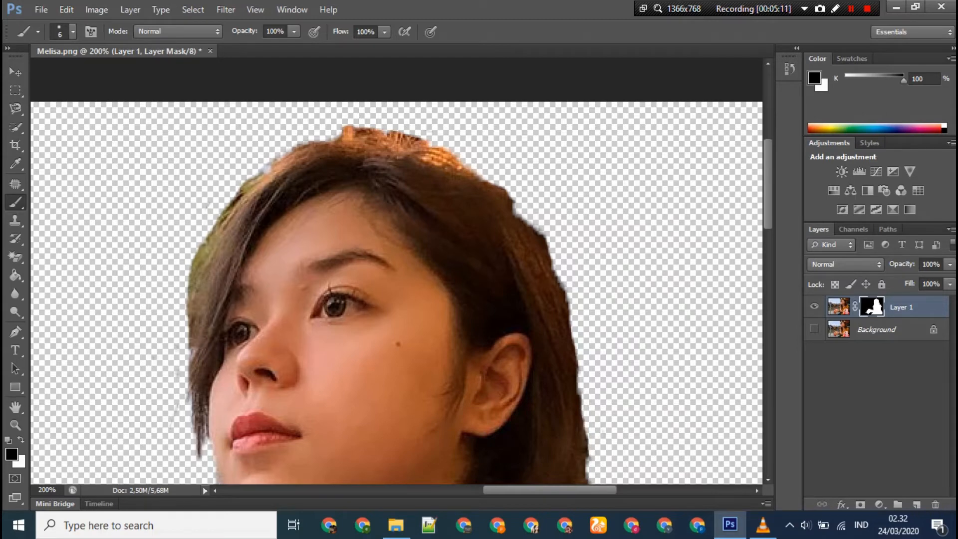
- Clean the mask edge along the hair below the ear, the shoulder behind her and the outer edge of that yellow sleeve
scroll(397, 270, down, 5)
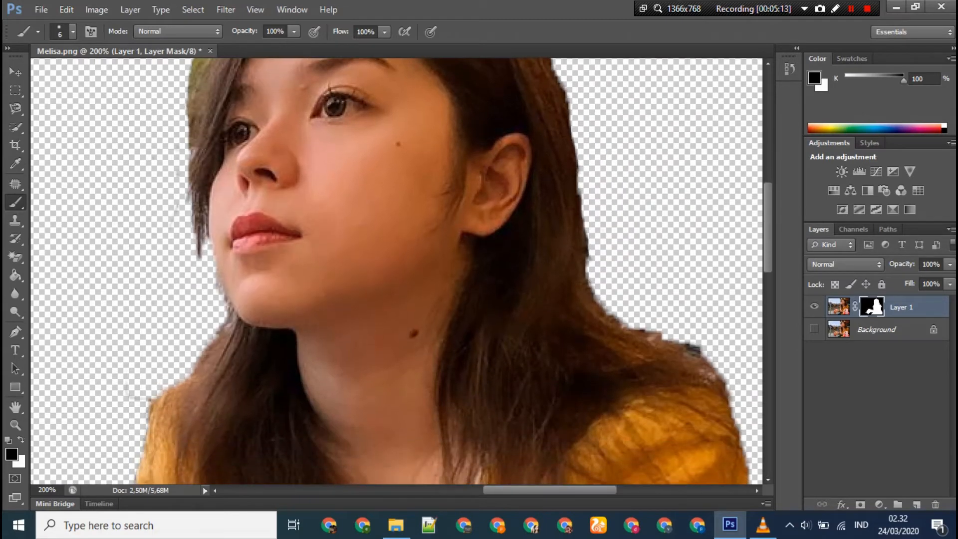
drag(579, 197, 586, 269)
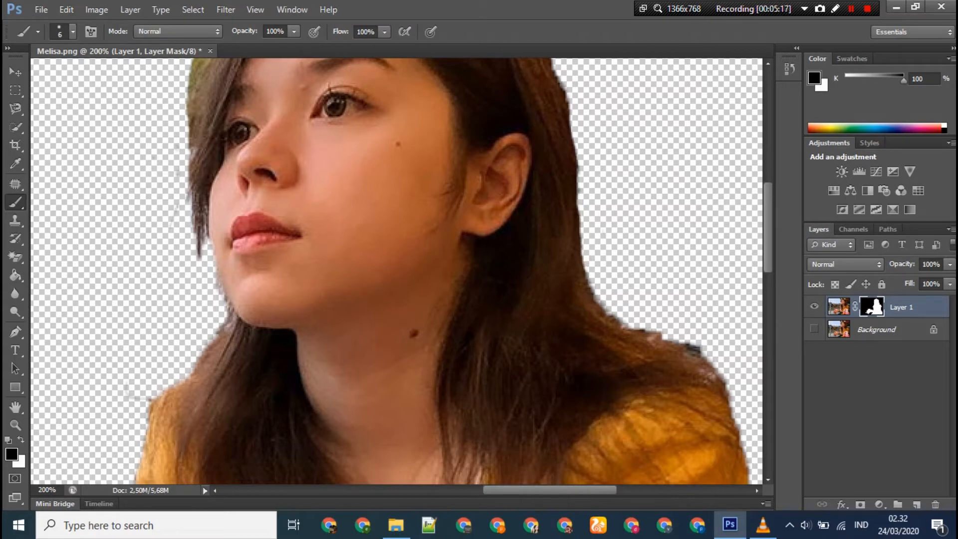
mouse_move(630, 329)
mouse_down()
mouse_move(719, 374)
mouse_move(655, 332)
mouse_up()
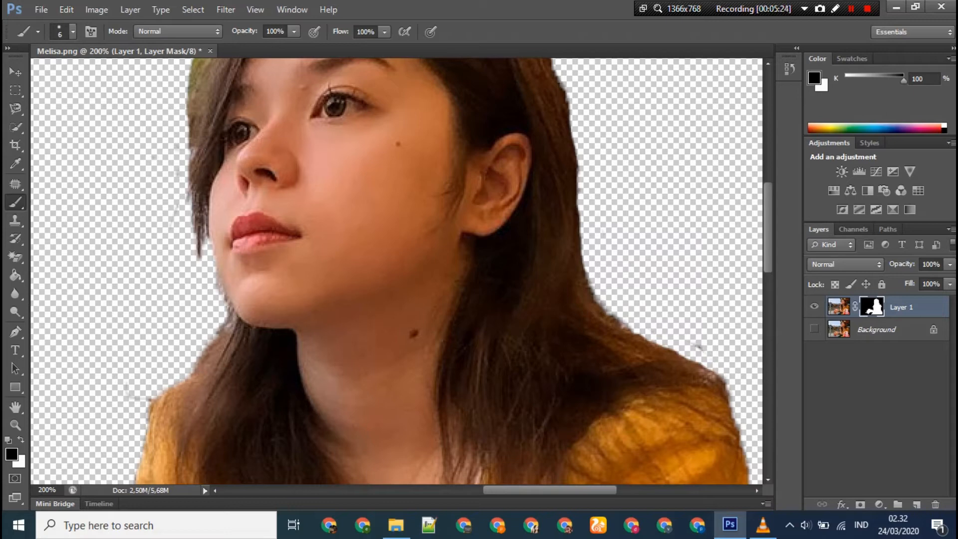
drag(719, 374, 731, 405)
scroll(397, 271, down, 5)
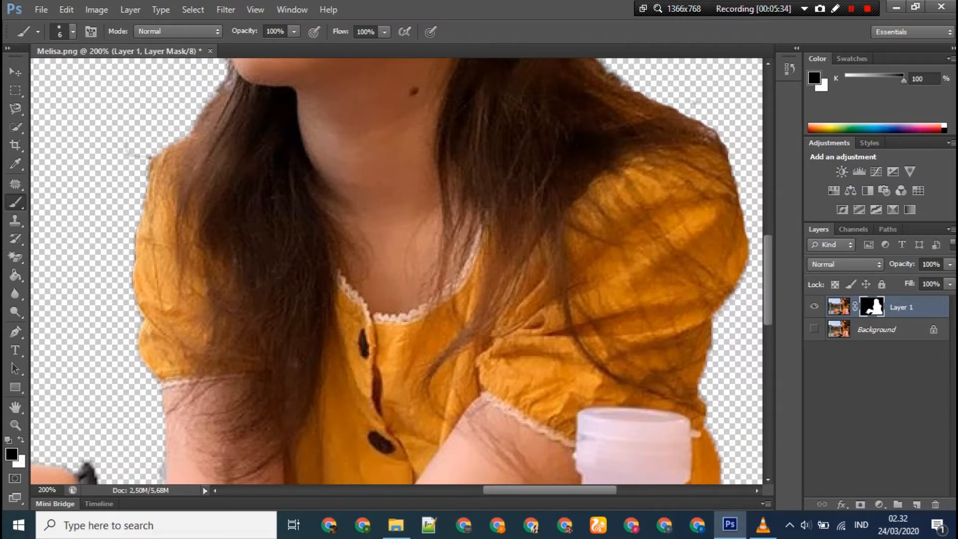
drag(740, 283, 722, 309)
- Mask out the grey water remnants above the extended finger and in the gap beneath the thumb of the clasped hands
scroll(397, 271, down, 8)
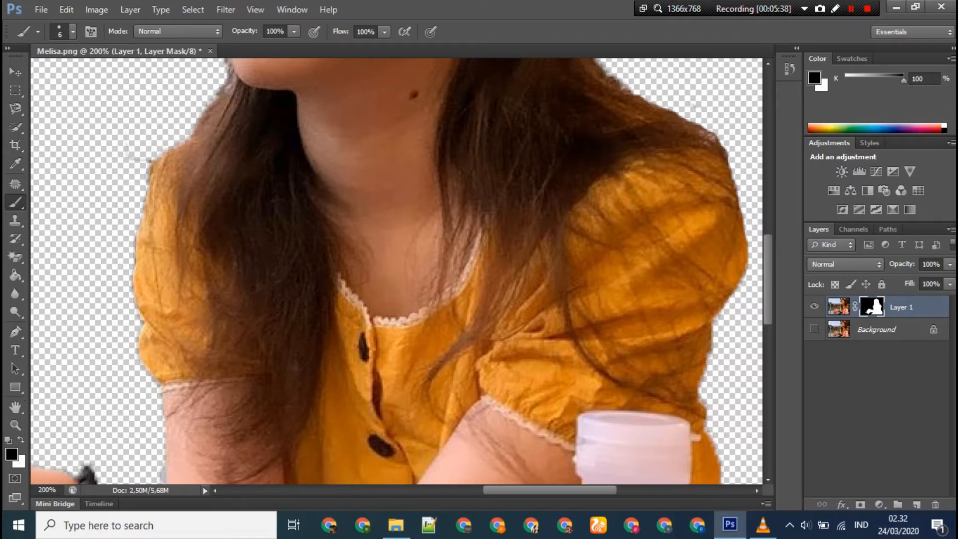
scroll(397, 271, up, 2)
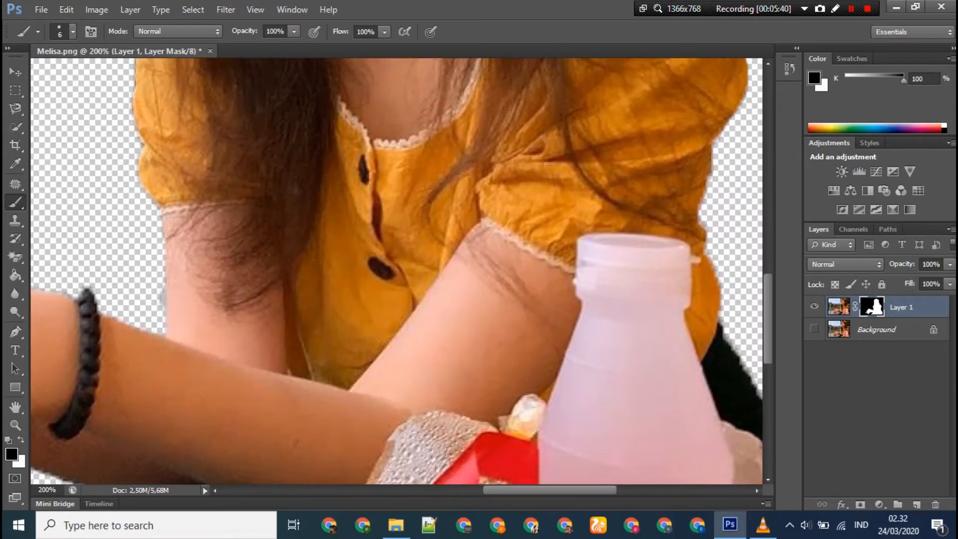
scroll(397, 271, left, 10)
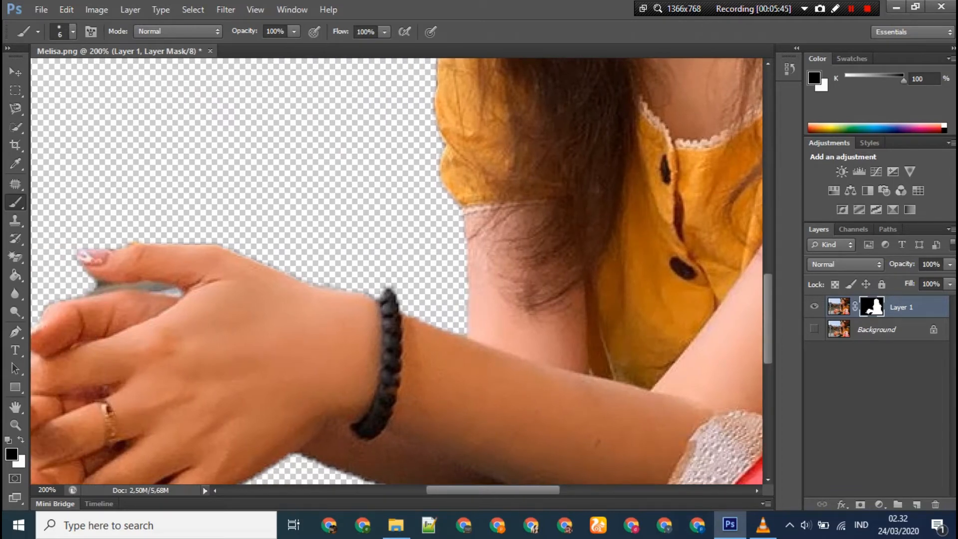
scroll(449, 320, up, 10)
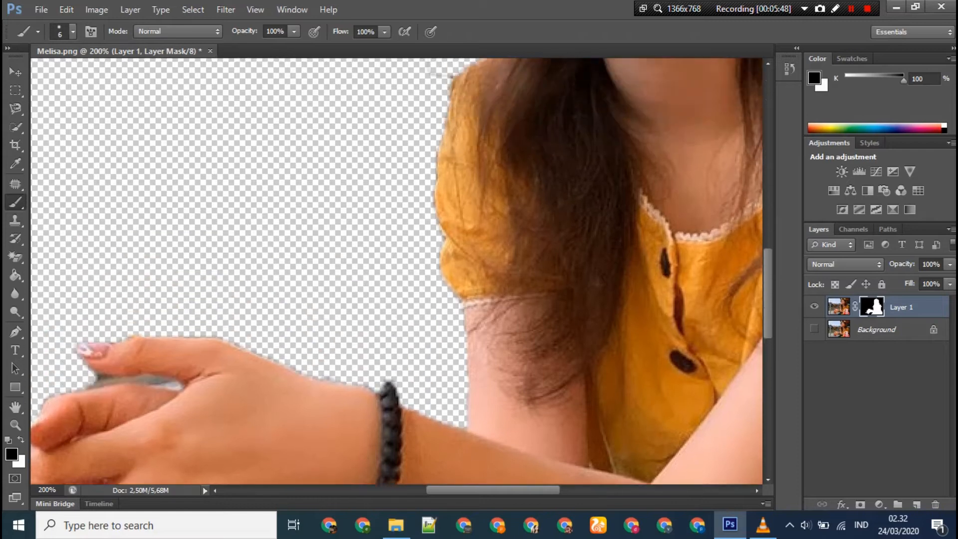
scroll(397, 272, down, 10)
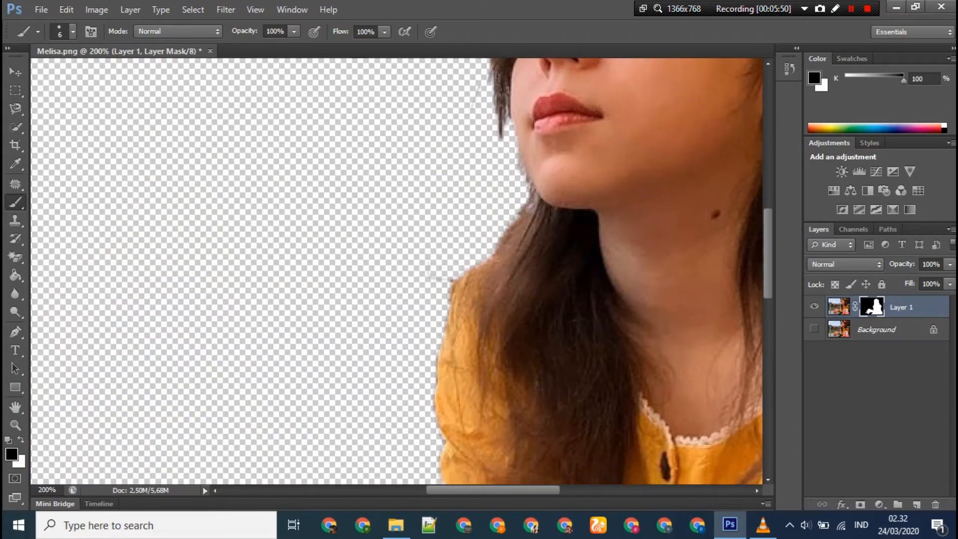
scroll(396, 272, up, 1)
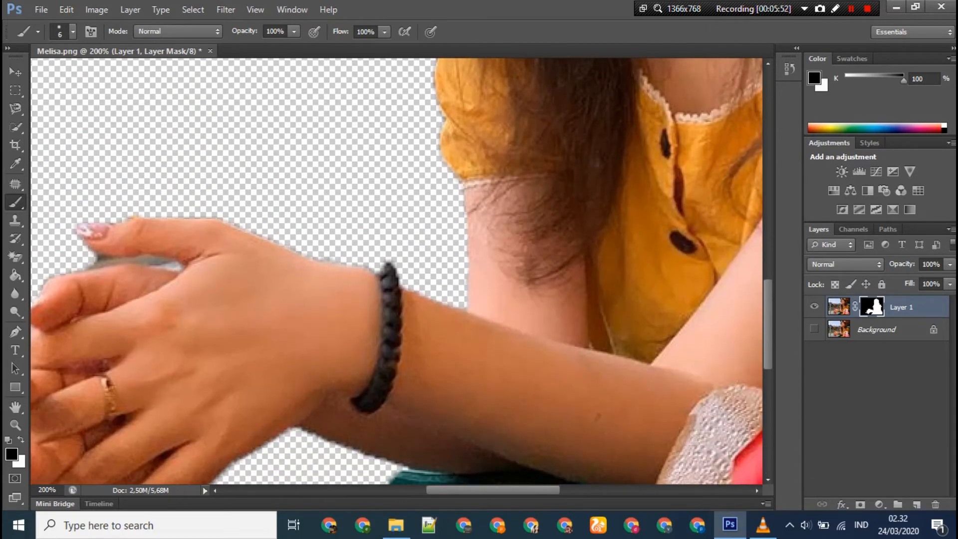
scroll(397, 272, left, 8)
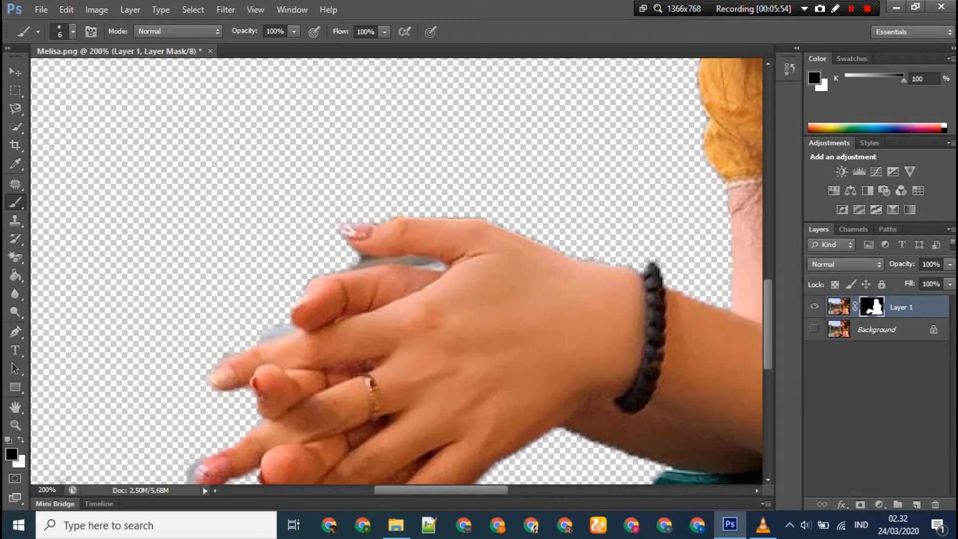
drag(290, 333, 315, 326)
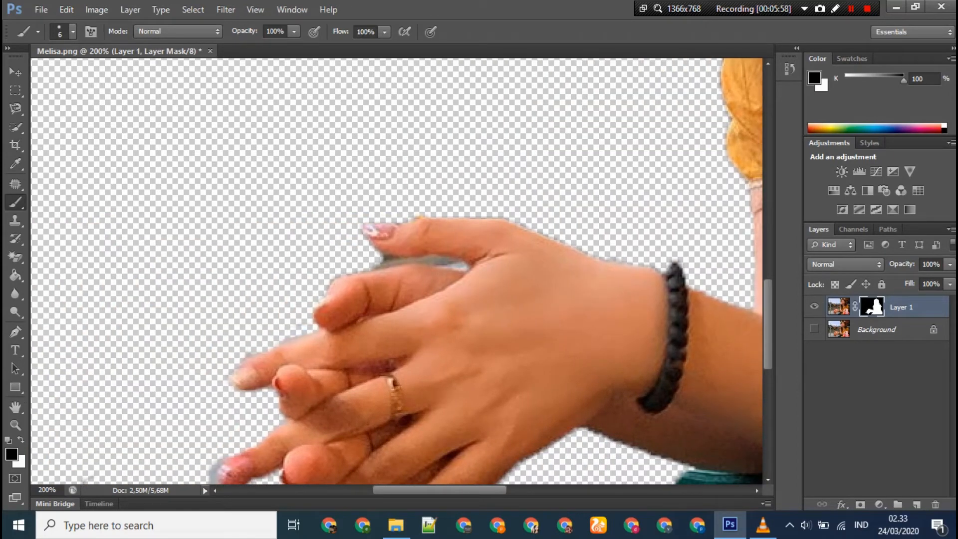
drag(247, 357, 256, 352)
drag(379, 266, 432, 261)
drag(447, 261, 464, 265)
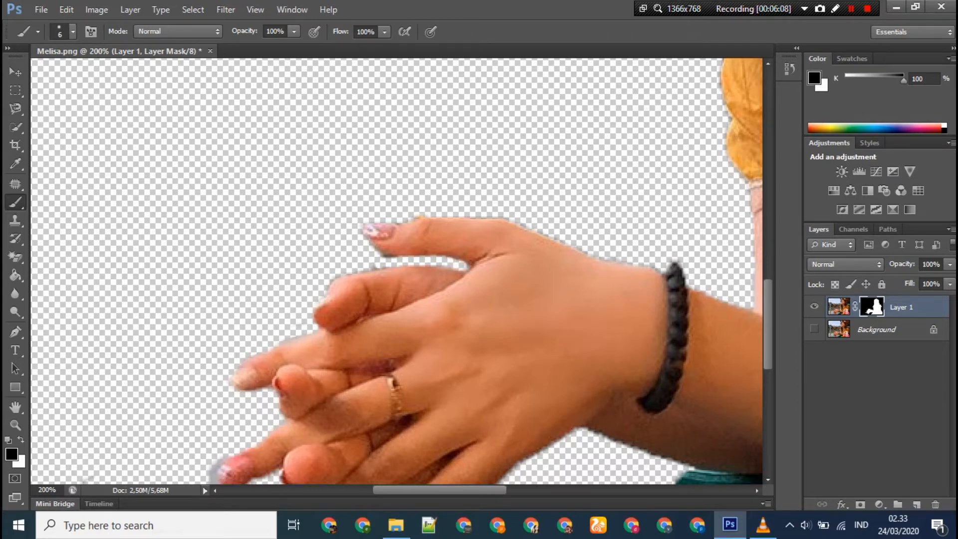
- Erase the stray marks beside the hands and the grey halo around the lowest extended fingertip with black on the mask
scroll(402, 270, down, 4)
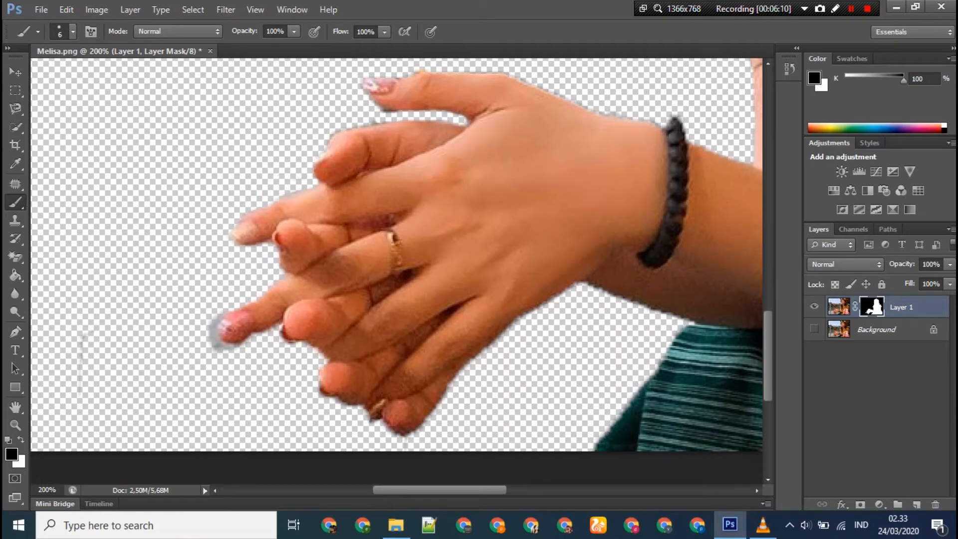
drag(83, 335, 80, 391)
mouse_move(229, 314)
mouse_down()
mouse_move(213, 324)
mouse_move(215, 344)
mouse_move(251, 340)
mouse_up()
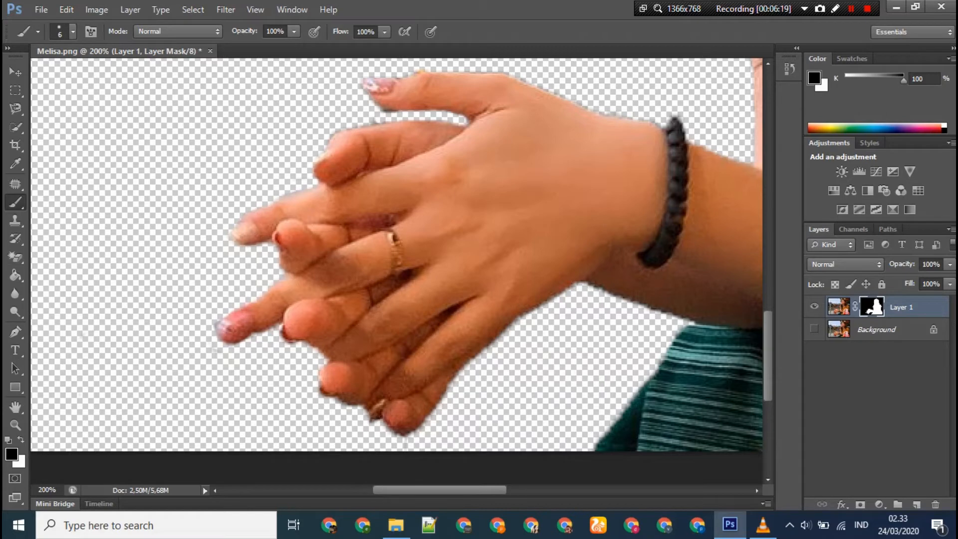
- Zoom out to 66.67% to check the edges of the whole cutout
click(16, 425)
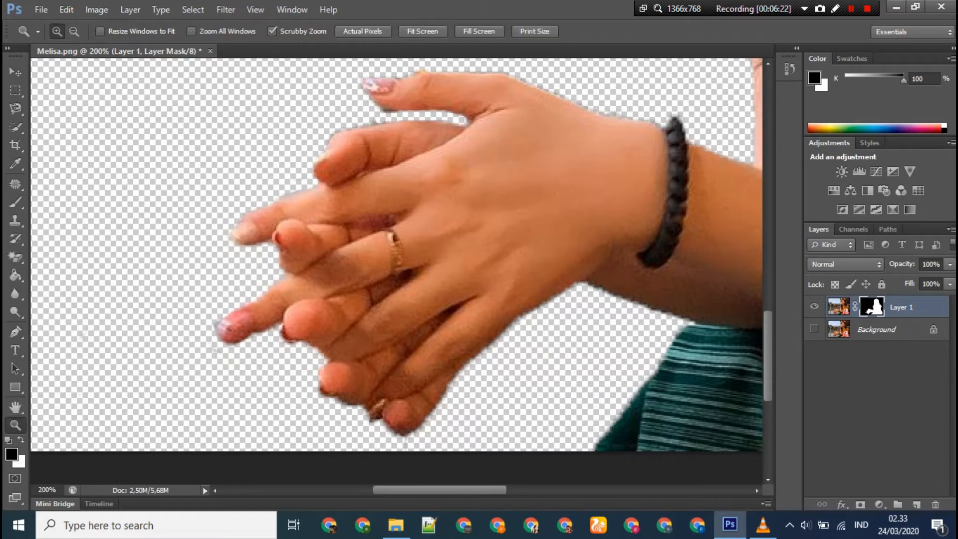
right_click(472, 229)
click(514, 306)
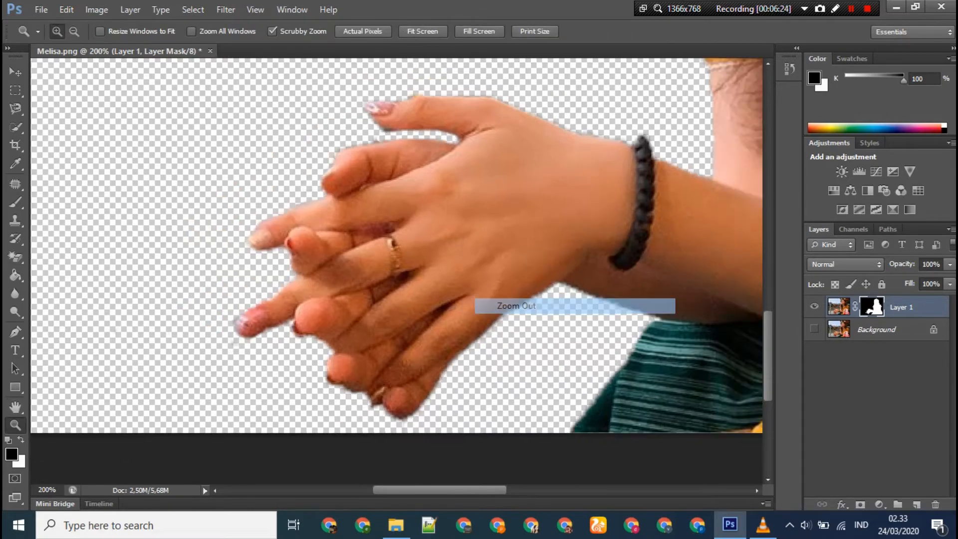
right_click(589, 299)
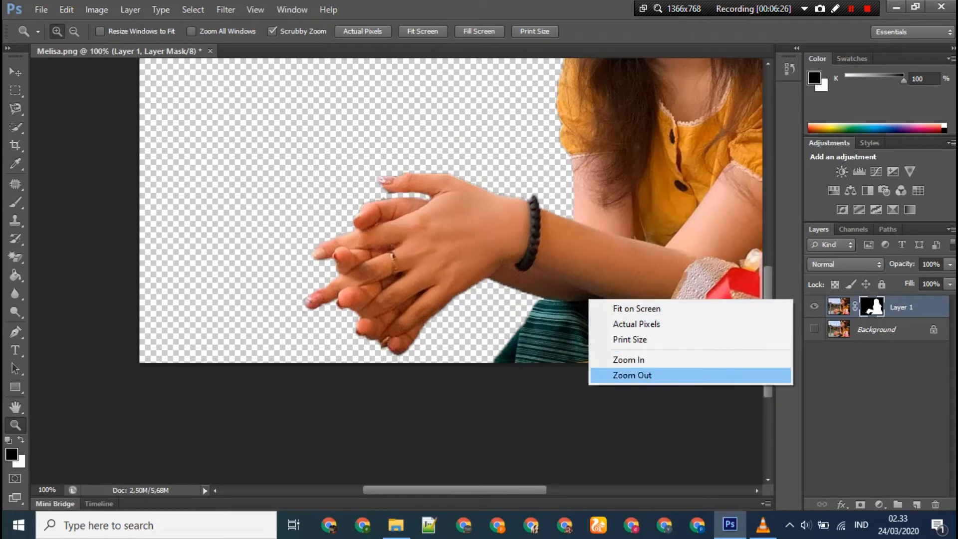
click(632, 375)
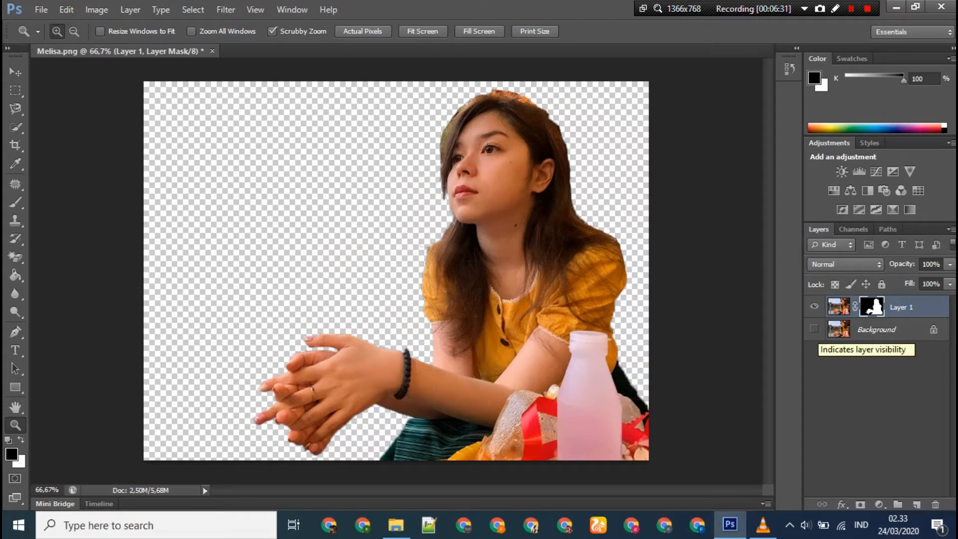
- Show the Background layer again and duplicate it beneath the masked cutout layer
click(814, 329)
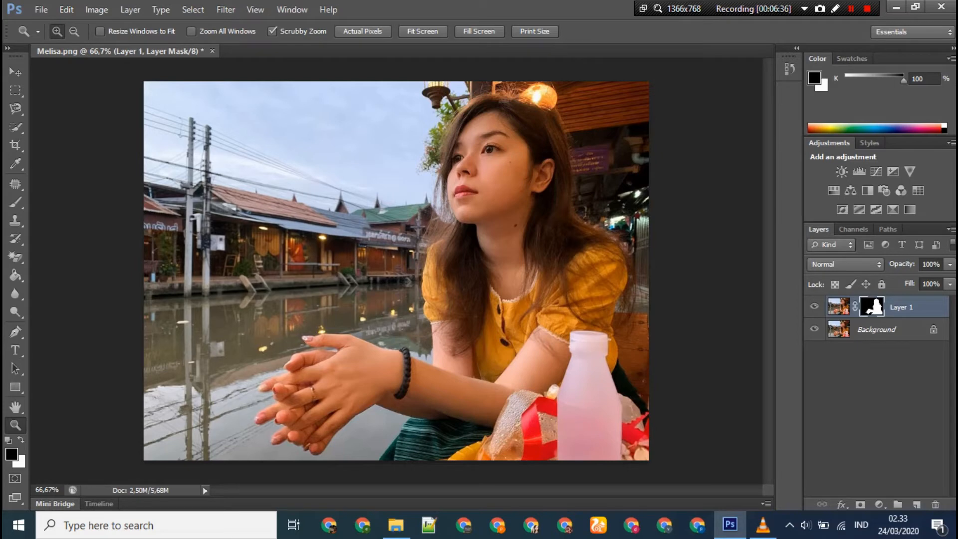
key(v)
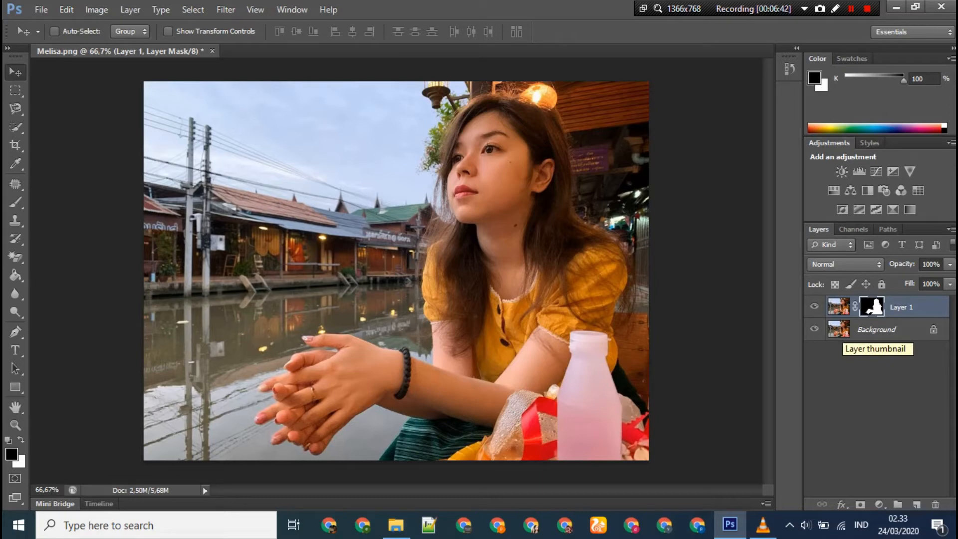
click(839, 330)
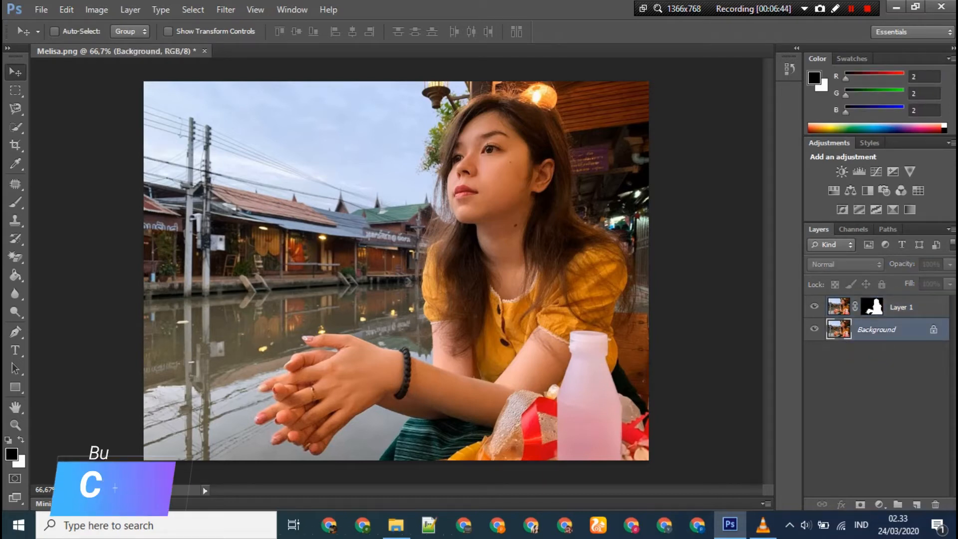
key(ctrl+j)
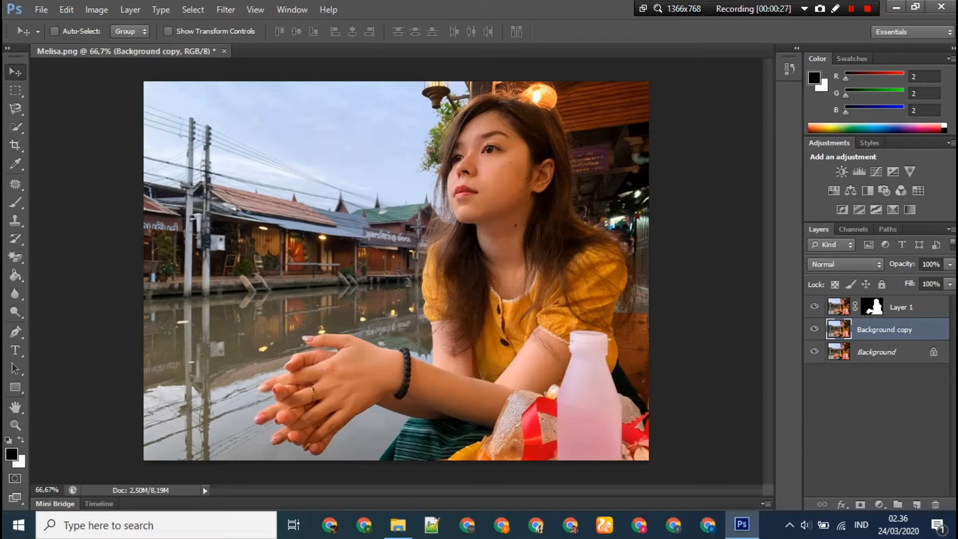
- Load the woman's layer mask as a selection on the Background copy and expand it by 5 pixels
ctrl+click(872, 307)
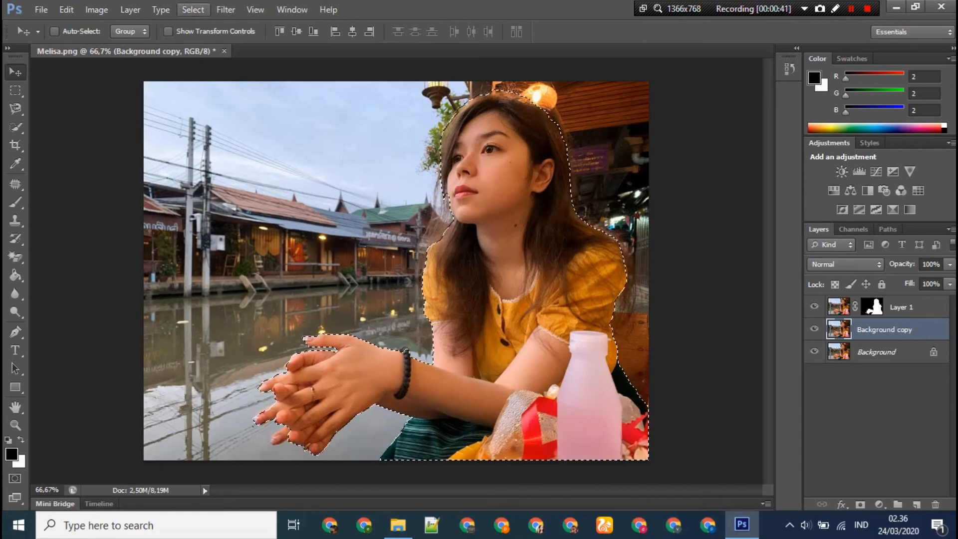
click(193, 10)
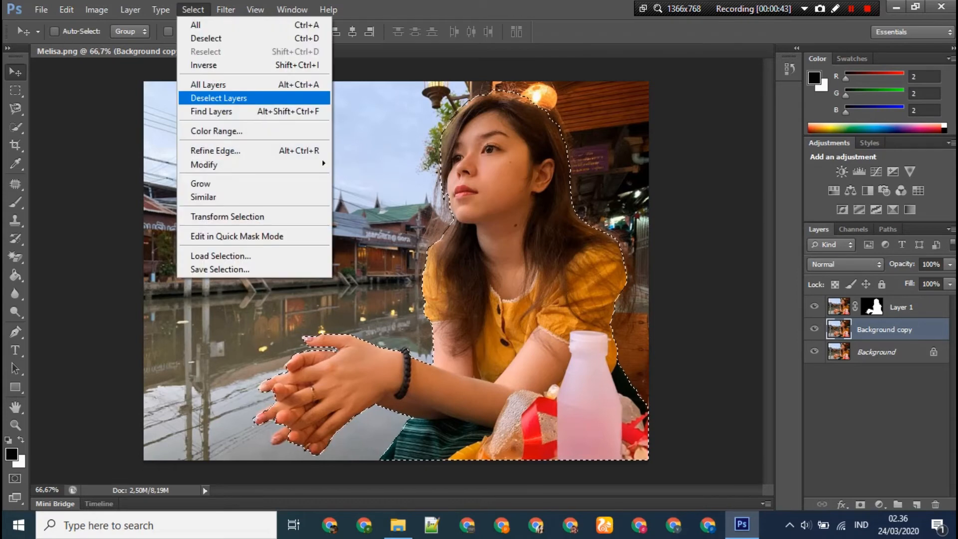
mouse_move(250, 164)
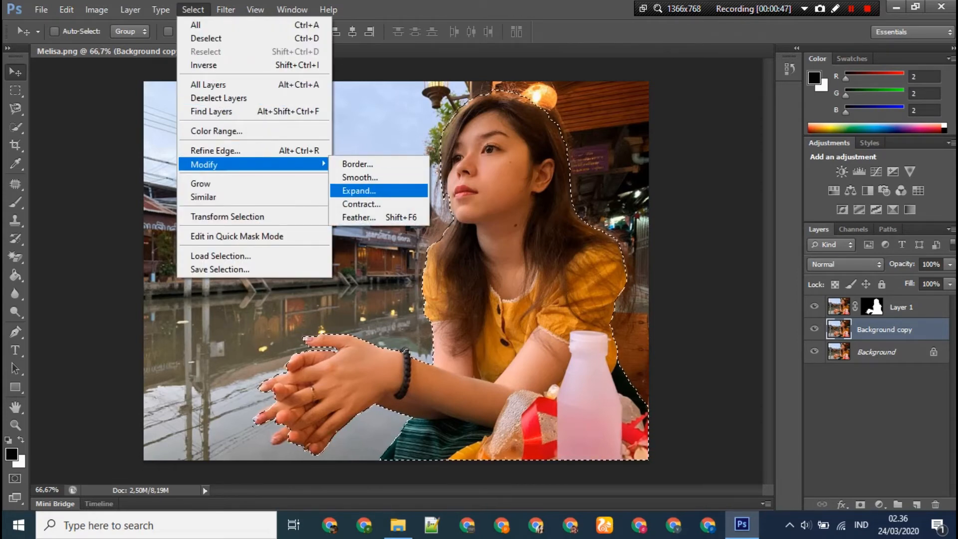
click(359, 191)
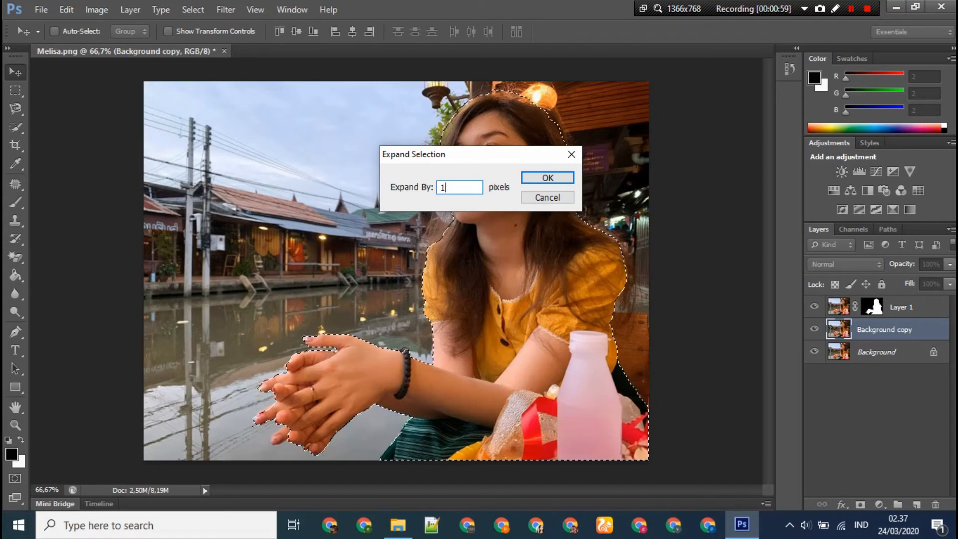
key(BackSpace)
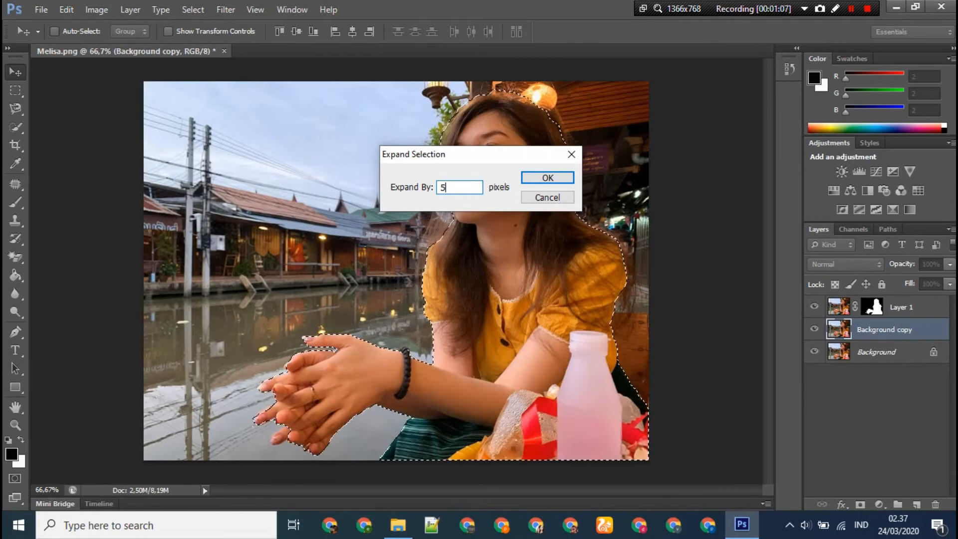
key(Return)
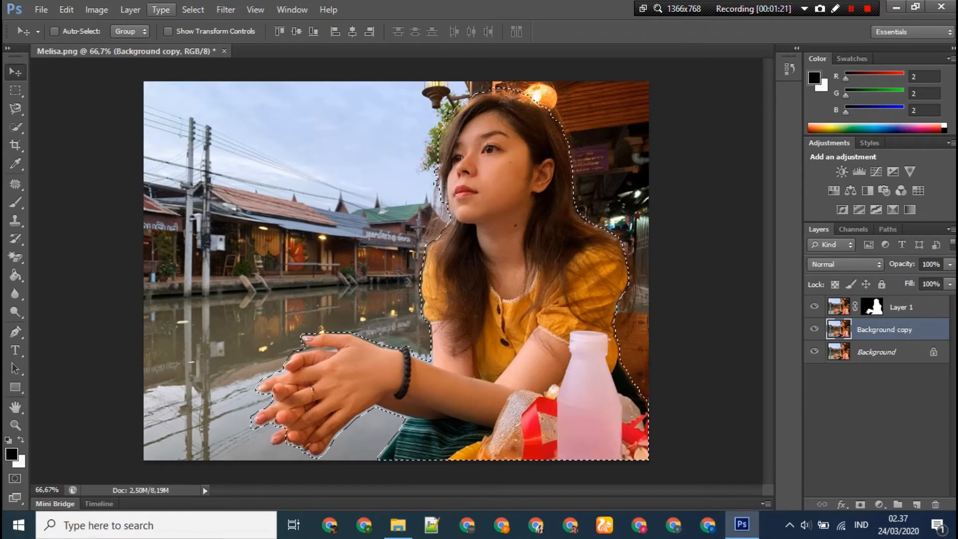
- Fill the selection on the Background copy with Content-Aware in Normal mode at 100% opacity, and check the fill with Layer 1 hidden
click(67, 9)
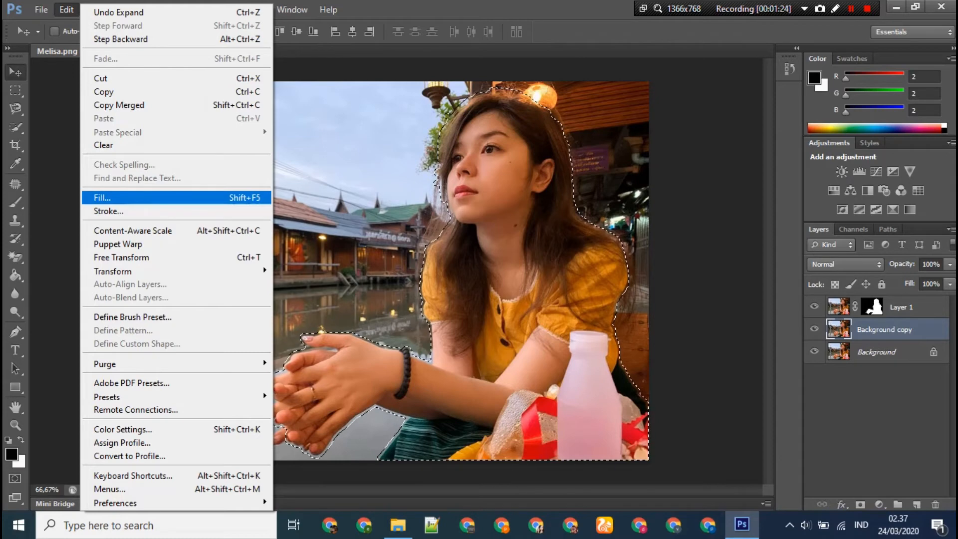
click(240, 198)
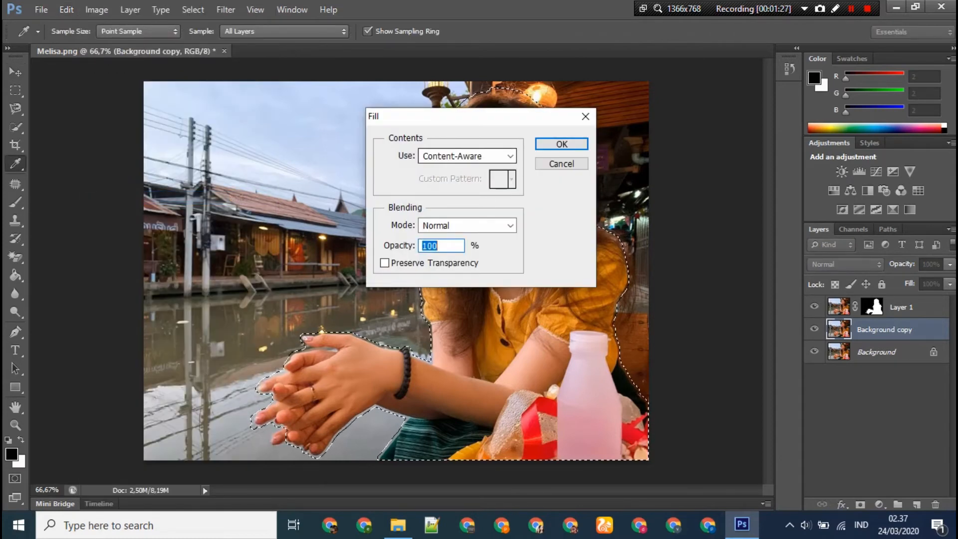
click(510, 156)
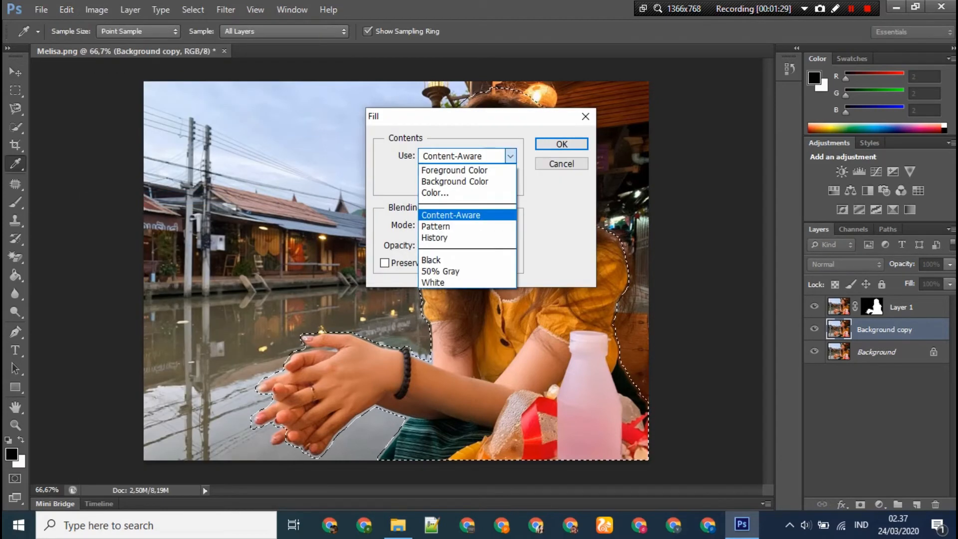
click(452, 216)
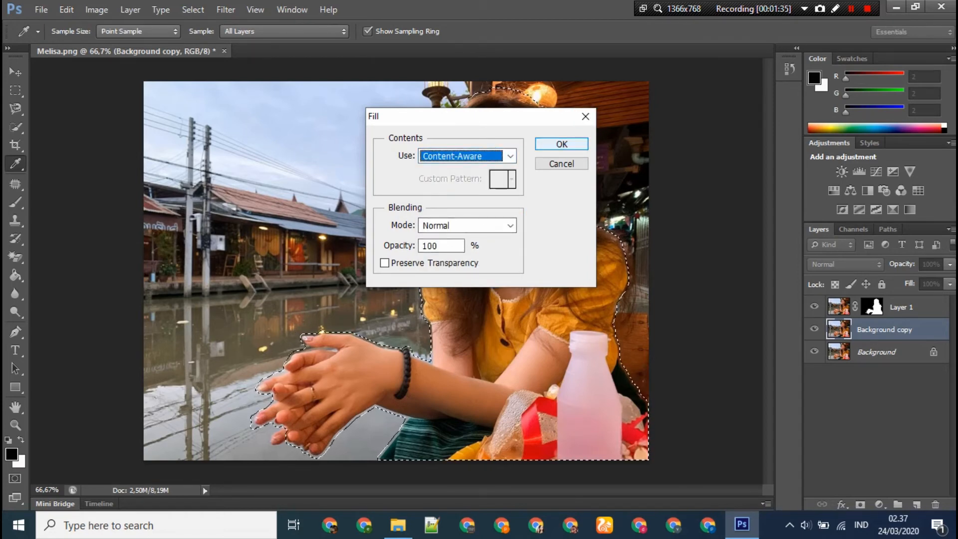
click(562, 144)
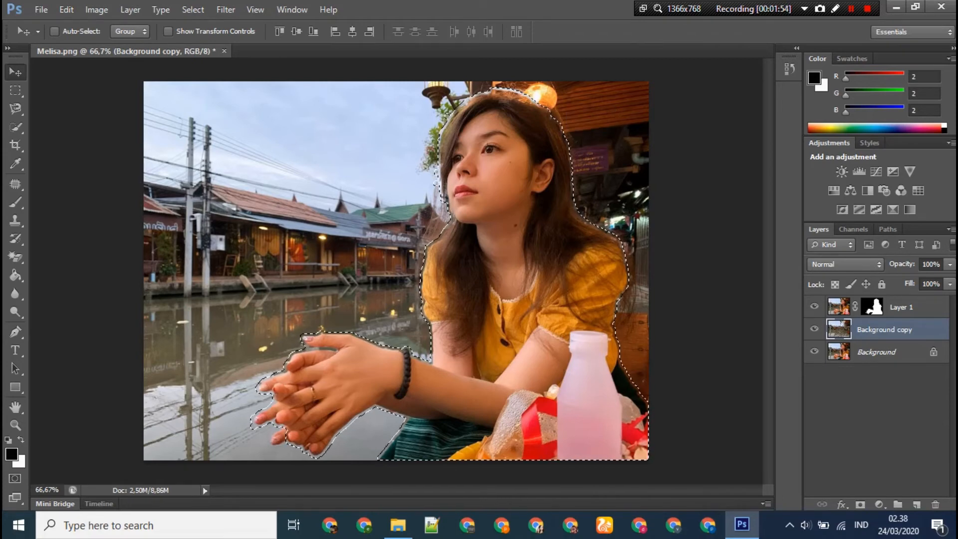
click(815, 306)
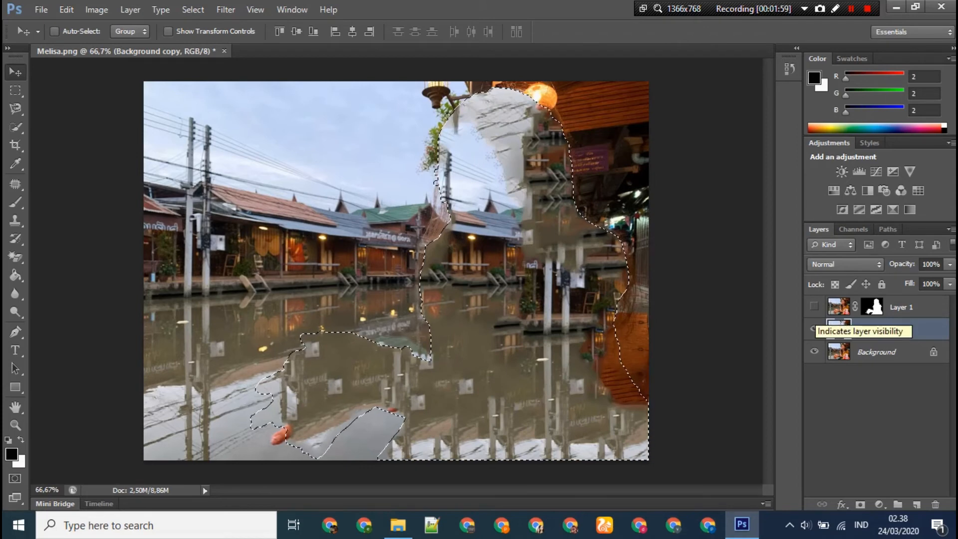
click(814, 306)
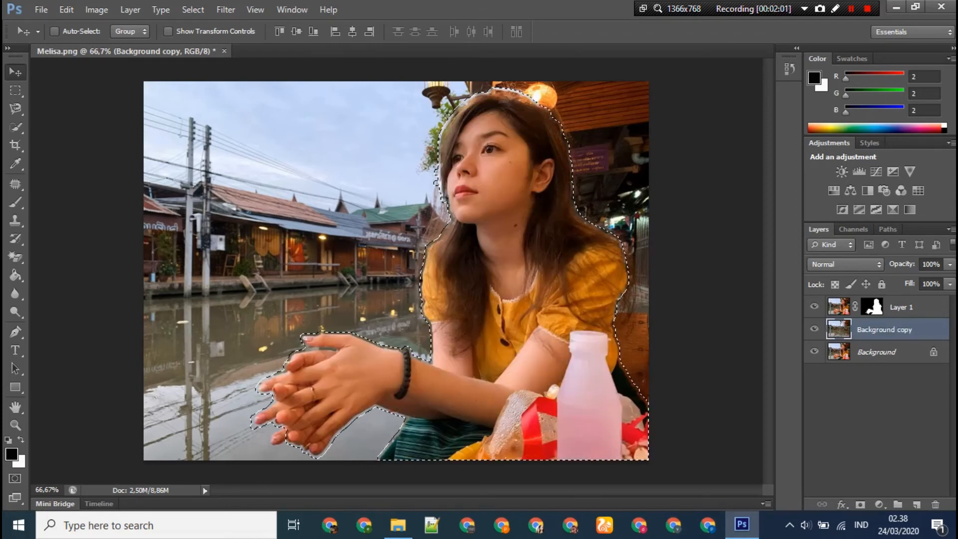
- Hide Layer 1, clear the selection and patch the edge of the hanging foliage below the lantern with the Patch tool
click(815, 306)
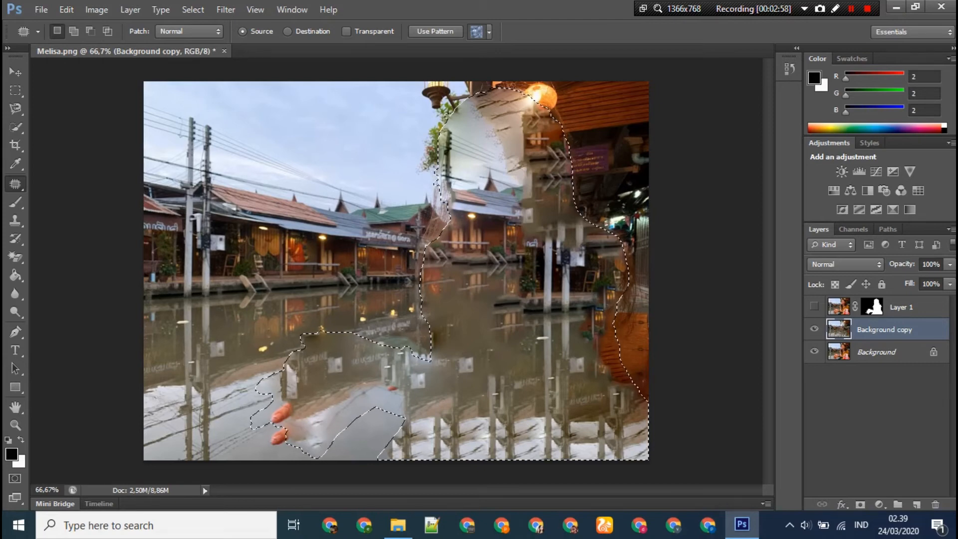
key(ctrl+d)
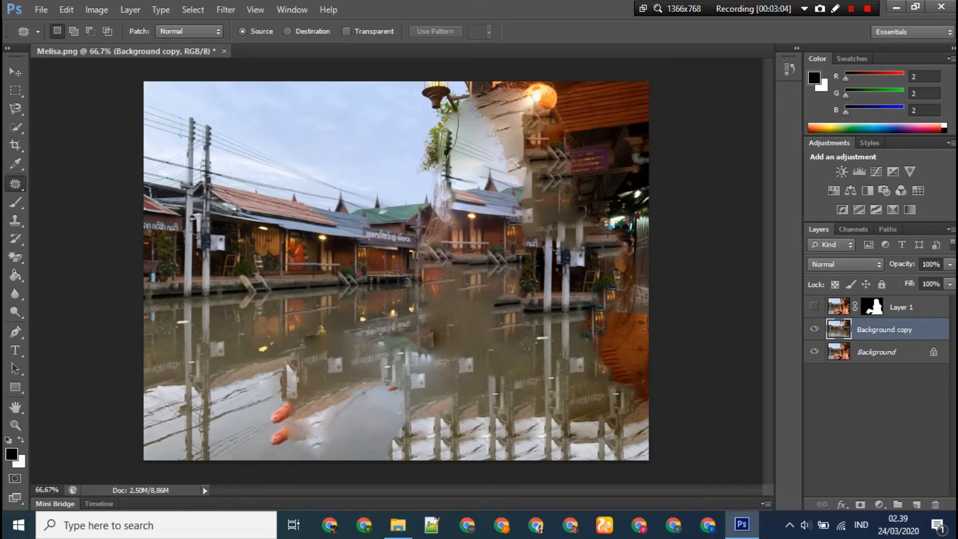
drag(442, 134, 451, 112)
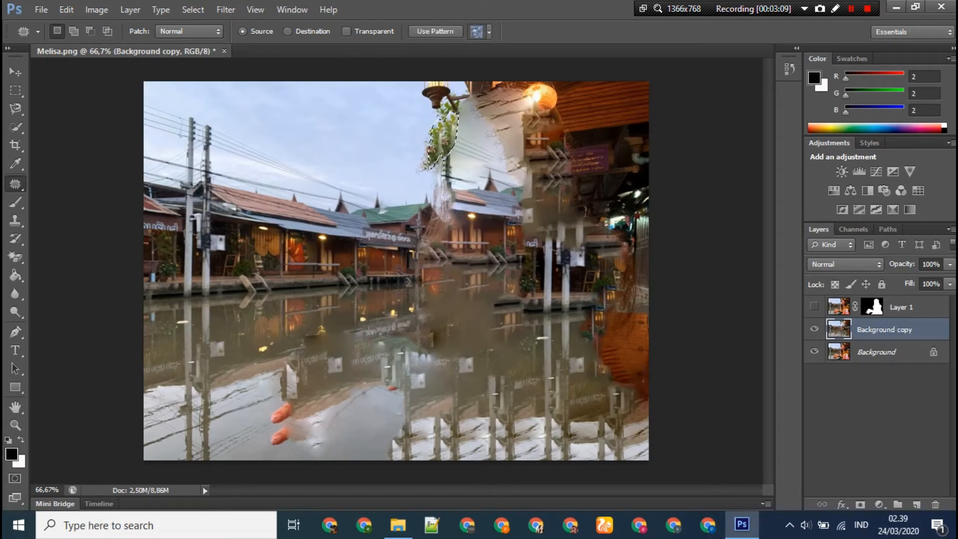
drag(437, 145, 437, 144)
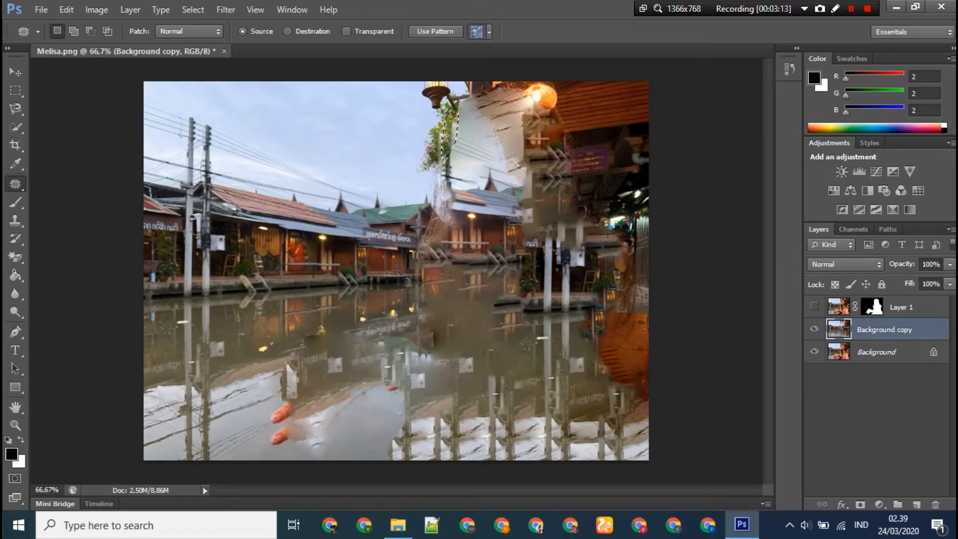
key(ctrl+d)
mouse_move(459, 120)
mouse_down()
mouse_move(475, 98)
mouse_move(433, 112)
mouse_move(384, 111)
mouse_up()
key(ctrl+d)
mouse_move(440, 131)
mouse_down()
mouse_move(447, 152)
mouse_move(438, 159)
mouse_move(434, 139)
mouse_move(438, 155)
mouse_up()
key(ctrl+d)
key(ctrl+d)
- Patch the smeared pale streaks in the water beside the leftover orange fingertips using nearby clean water
mouse_move(312, 441)
mouse_down()
mouse_move(338, 401)
mouse_move(289, 428)
mouse_move(357, 422)
mouse_up()
key(ctrl+d)
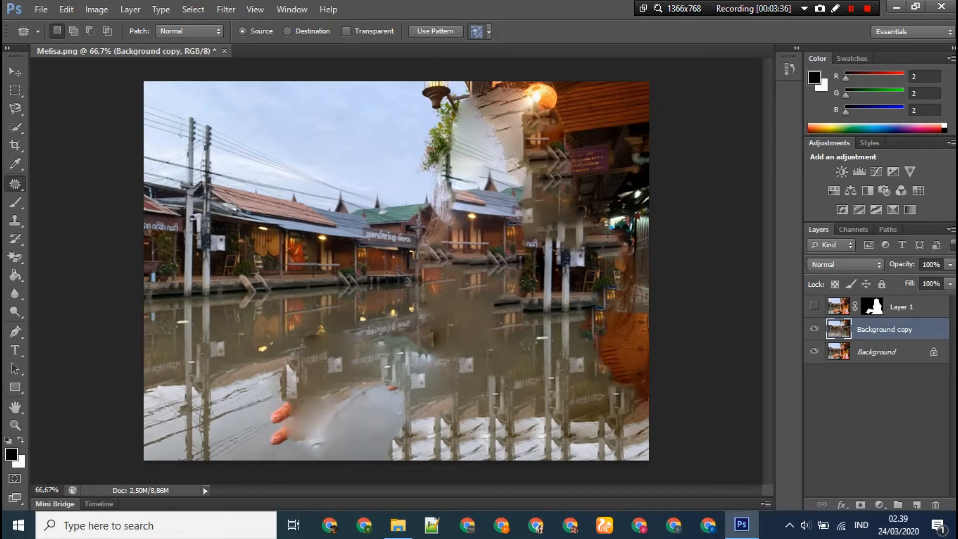
mouse_move(374, 384)
mouse_down()
mouse_move(352, 399)
mouse_move(326, 397)
mouse_up()
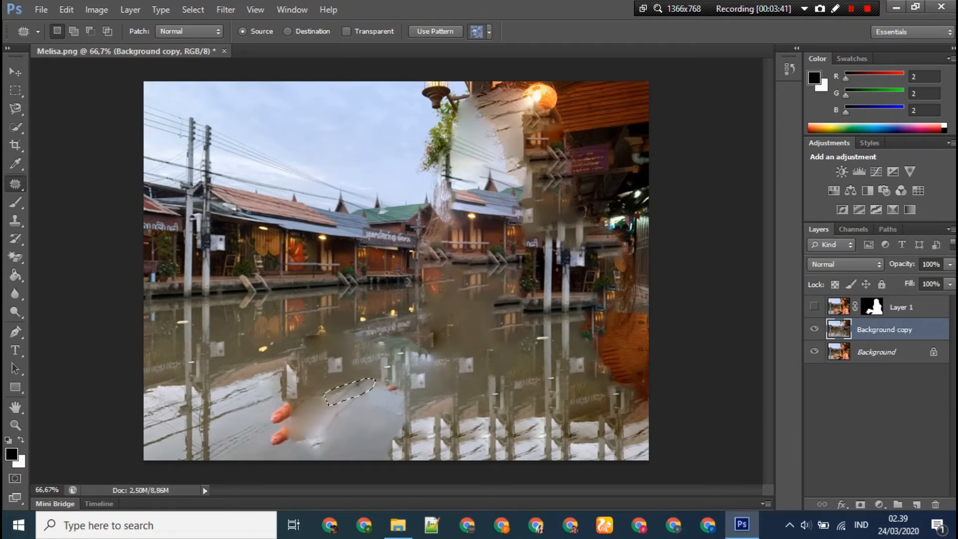
key(ctrl+d)
- Patch the nearest repeated white pole reflections along the photo's lower edge with the plain grey water beside them
drag(391, 450, 456, 460)
drag(406, 441, 371, 439)
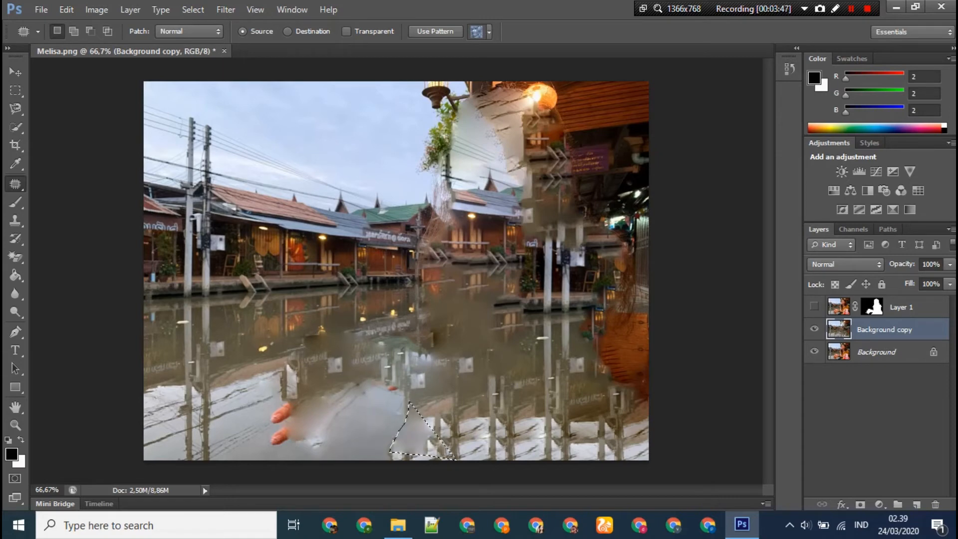
key(ctrl+d)
mouse_move(399, 399)
mouse_down()
mouse_move(393, 442)
mouse_move(415, 413)
mouse_move(392, 441)
mouse_up()
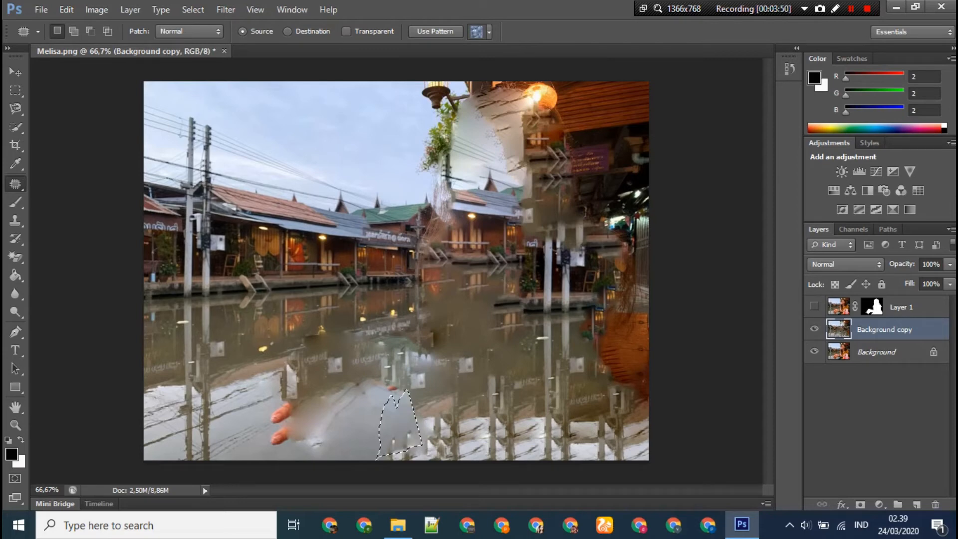
key(ctrl+d)
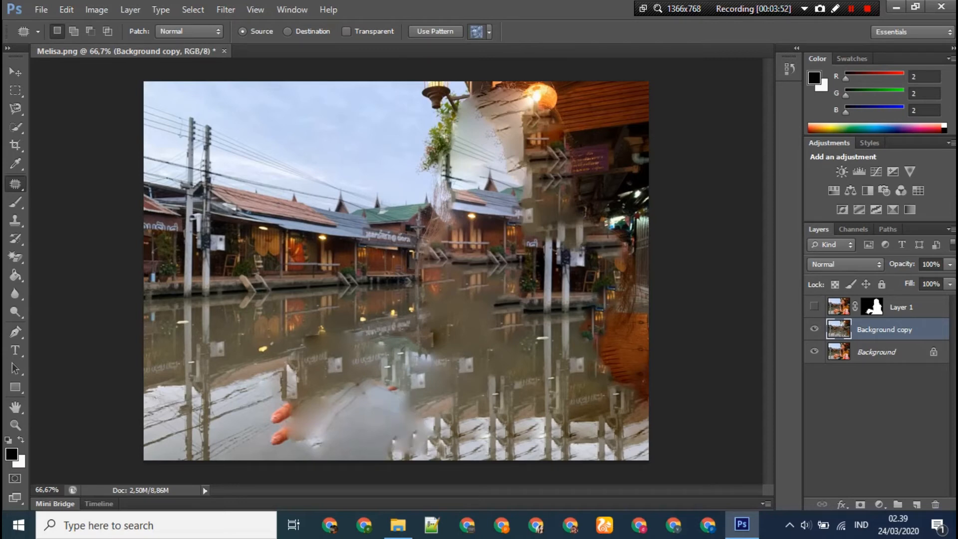
mouse_move(381, 459)
mouse_down()
mouse_move(391, 436)
mouse_move(408, 455)
mouse_up()
key(ctrl+d)
- Patch the fill seam beside the round orange lamp and the bright spots in the dark stall below the purple sign
mouse_move(556, 122)
mouse_down()
mouse_move(568, 130)
mouse_move(569, 114)
mouse_move(555, 112)
mouse_up()
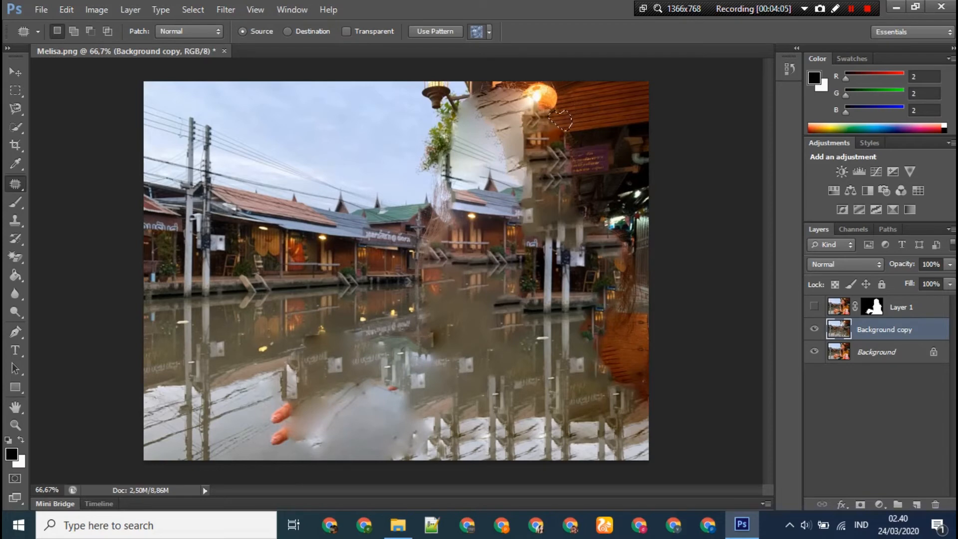
mouse_move(558, 107)
mouse_down()
mouse_move(567, 114)
mouse_move(540, 116)
mouse_move(551, 102)
mouse_move(537, 102)
mouse_up()
mouse_move(589, 216)
mouse_down()
mouse_move(621, 234)
mouse_move(582, 219)
mouse_move(630, 227)
mouse_up()
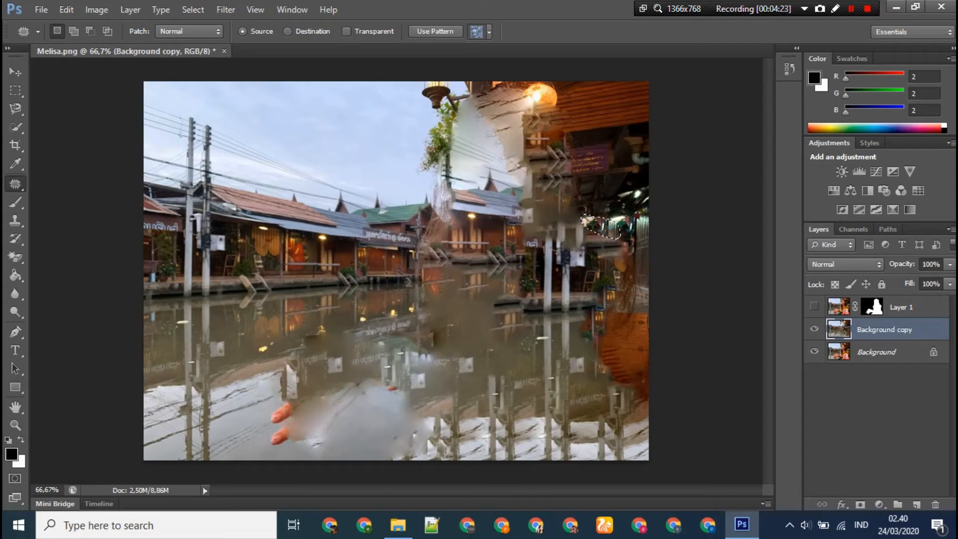
- Show Layer 1 again and patch the small dark stall area beside the woman's hair on the Background copy
click(814, 306)
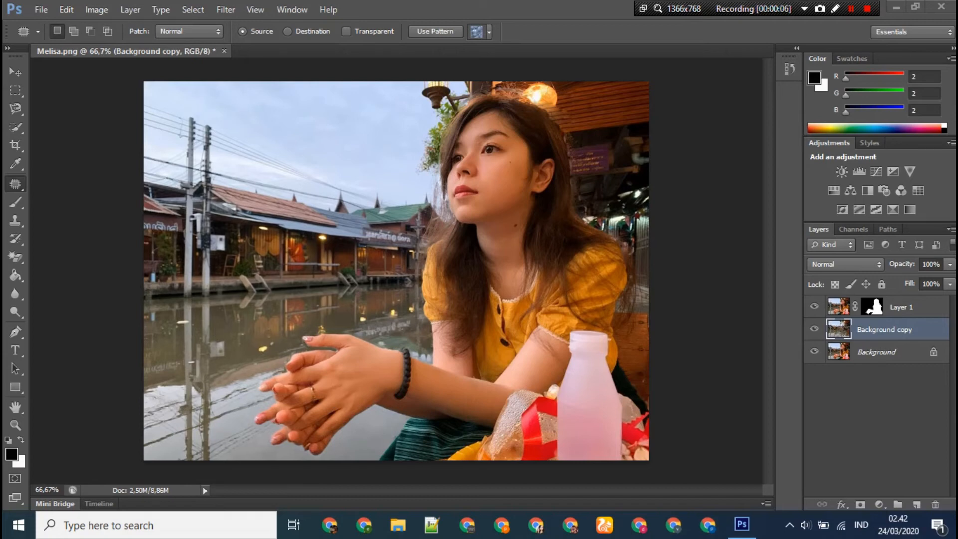
mouse_move(604, 194)
mouse_down()
mouse_move(588, 204)
mouse_move(602, 191)
mouse_up()
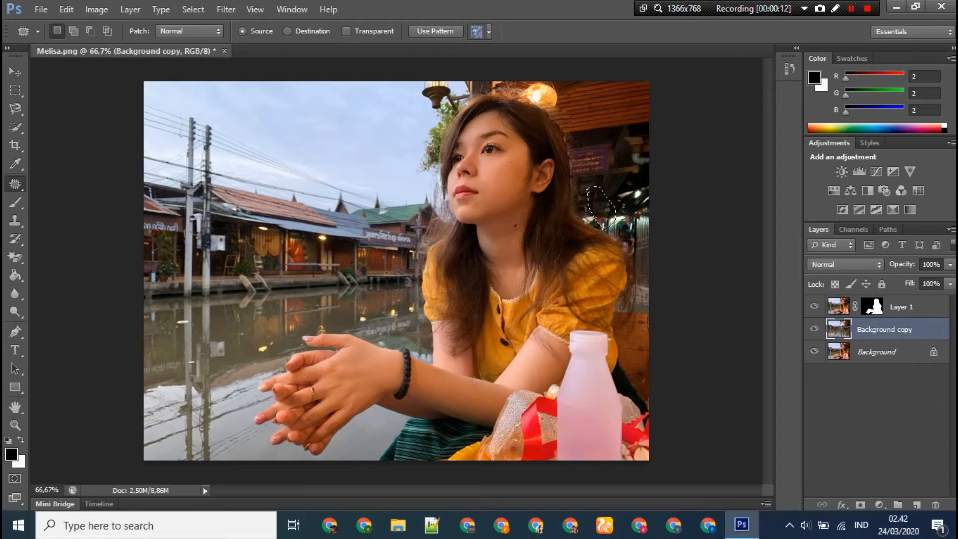
key(ctrl+d)
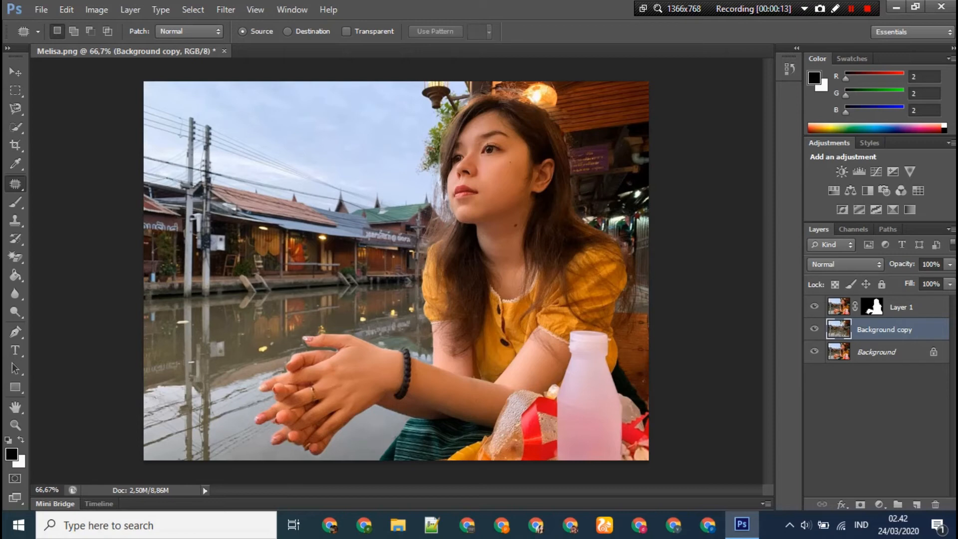
- Start a Tilt-Shift blur on the Background copy and centre its focus band on the woman's neck
key(v)
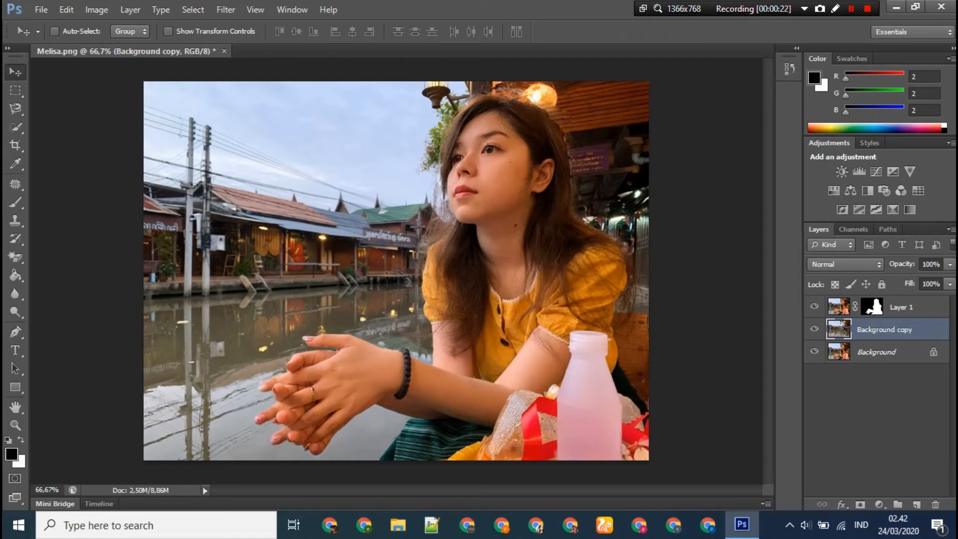
click(226, 9)
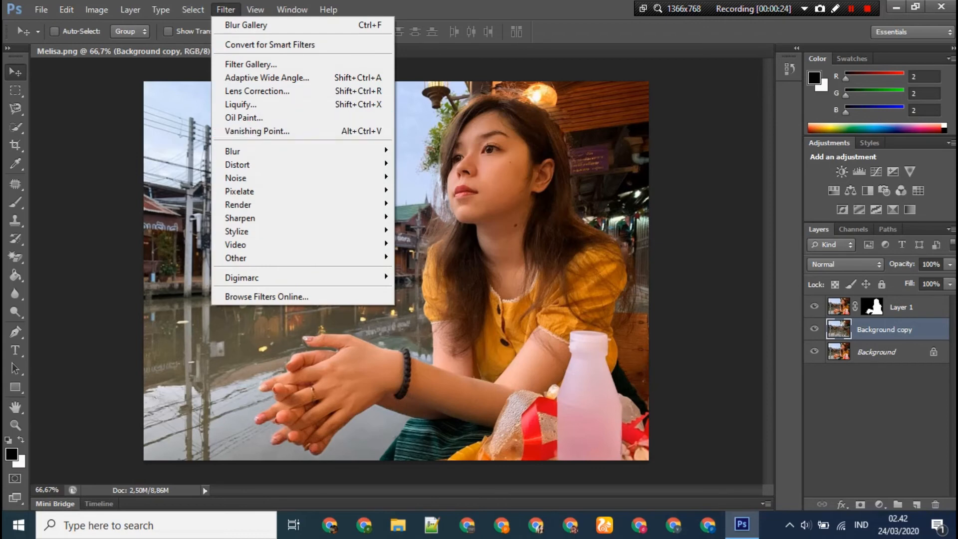
mouse_move(260, 151)
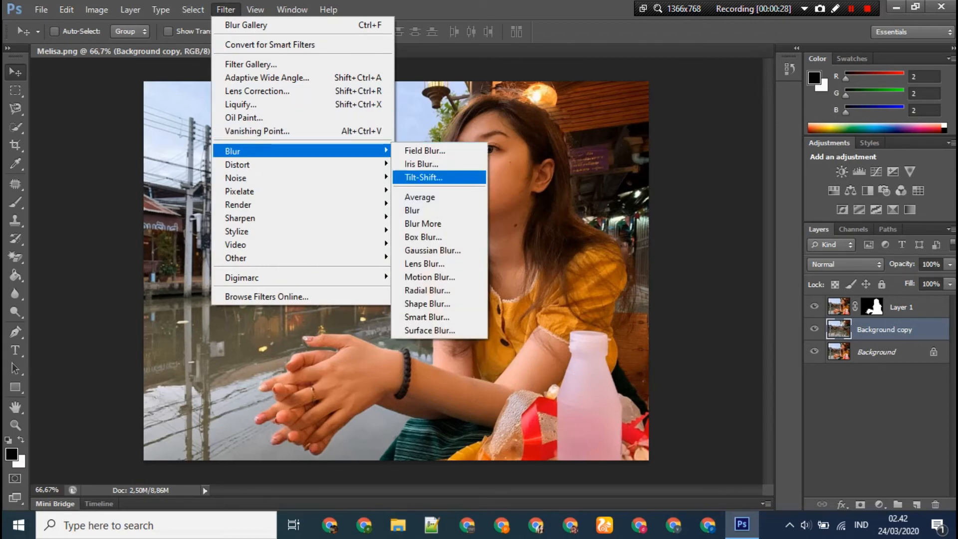
click(423, 177)
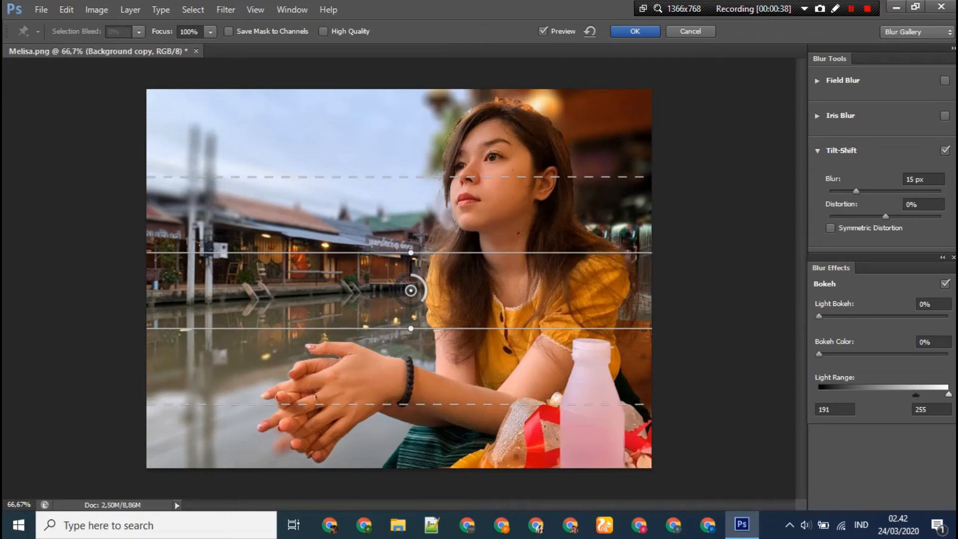
drag(411, 290, 496, 246)
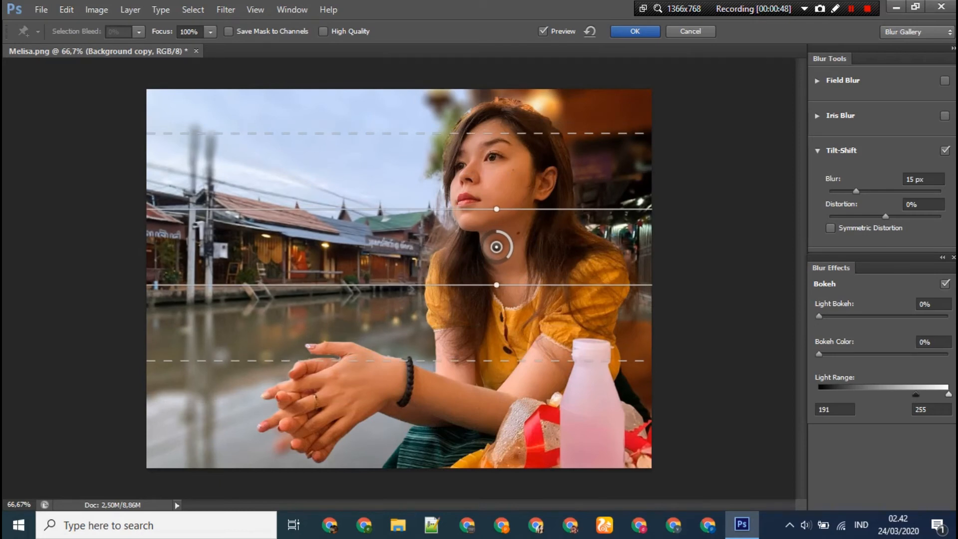
- Rotate the focus band to a steep diagonal along the woman's body and narrow the blur transition zones on both sides
drag(497, 209, 571, 283)
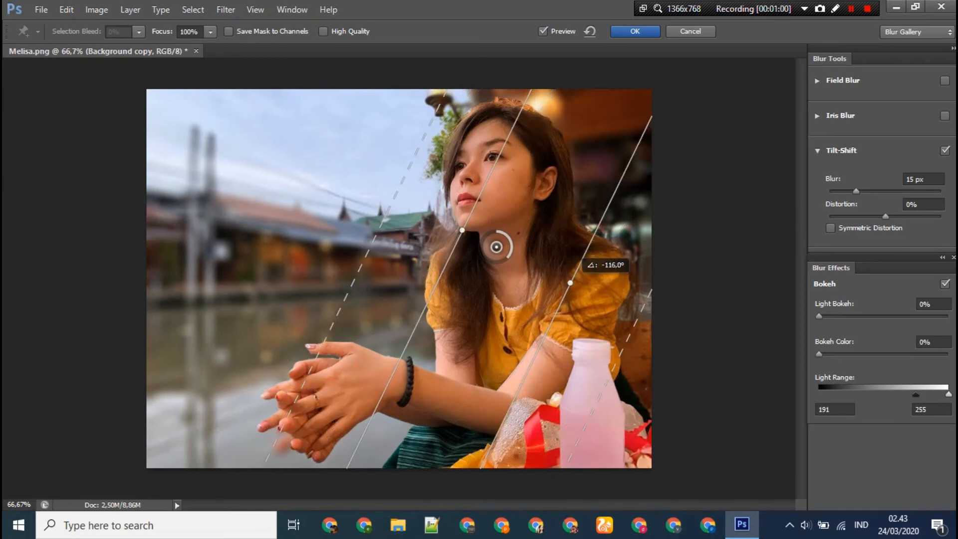
mouse_move(462, 230)
mouse_down()
mouse_move(437, 222)
mouse_move(447, 226)
mouse_up()
drag(367, 225, 393, 225)
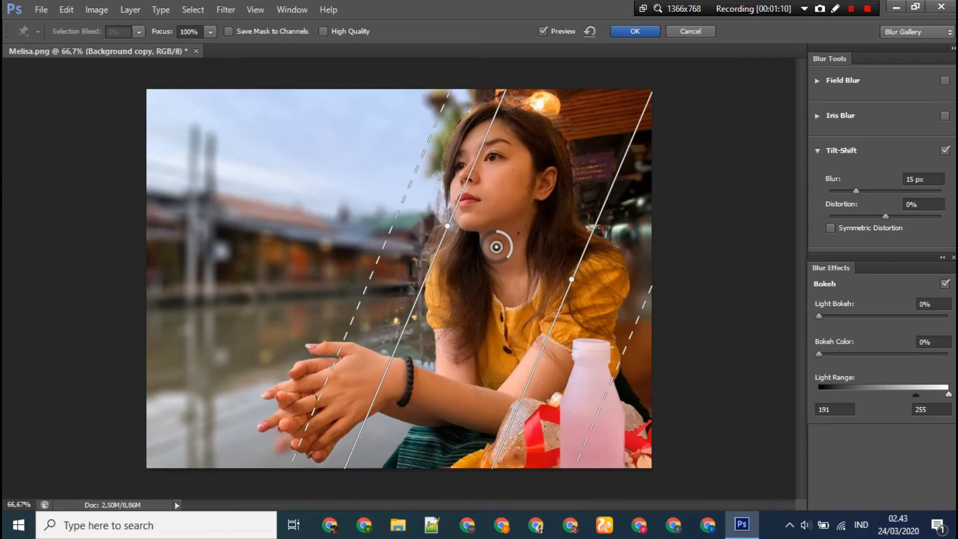
mouse_move(621, 360)
mouse_down()
mouse_move(634, 359)
mouse_move(604, 360)
mouse_up()
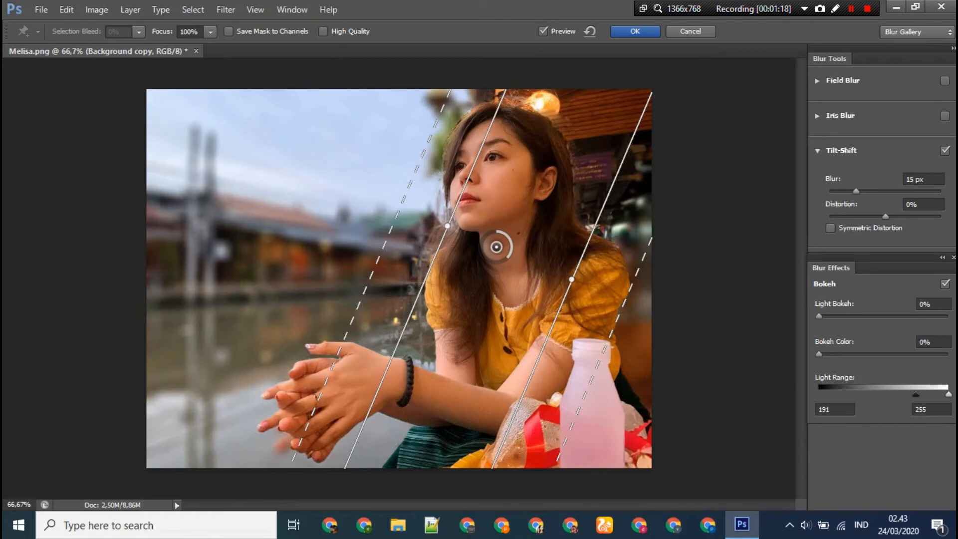
drag(572, 279, 574, 287)
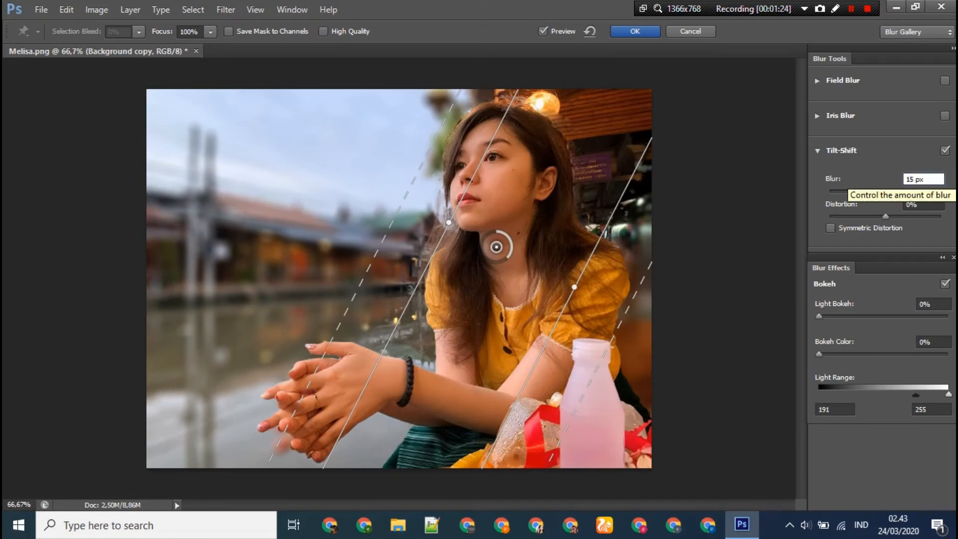
- Try Tilt-Shift blur amounts of 20 px and 30 px, and set the blur back to 15 px
key(BackSpace)
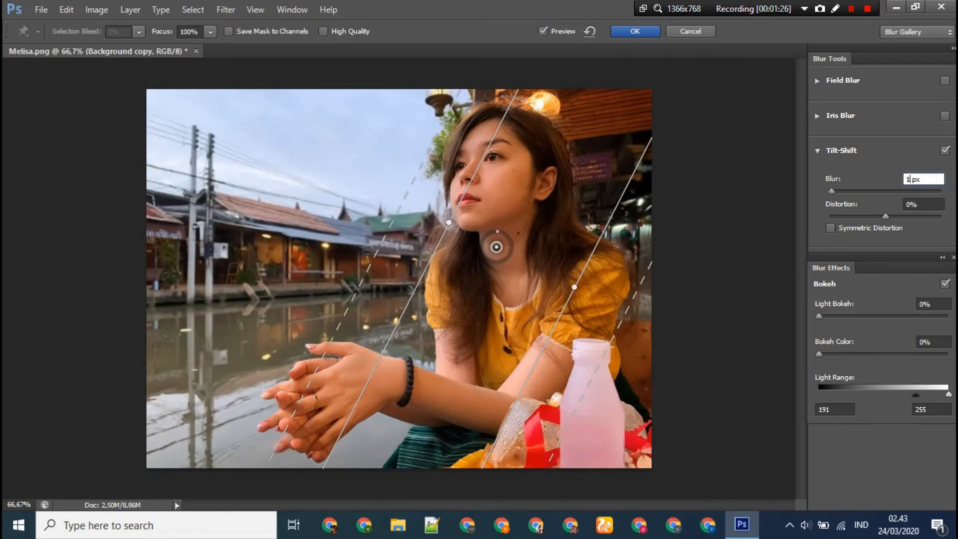
key(BackSpace)
text(2)
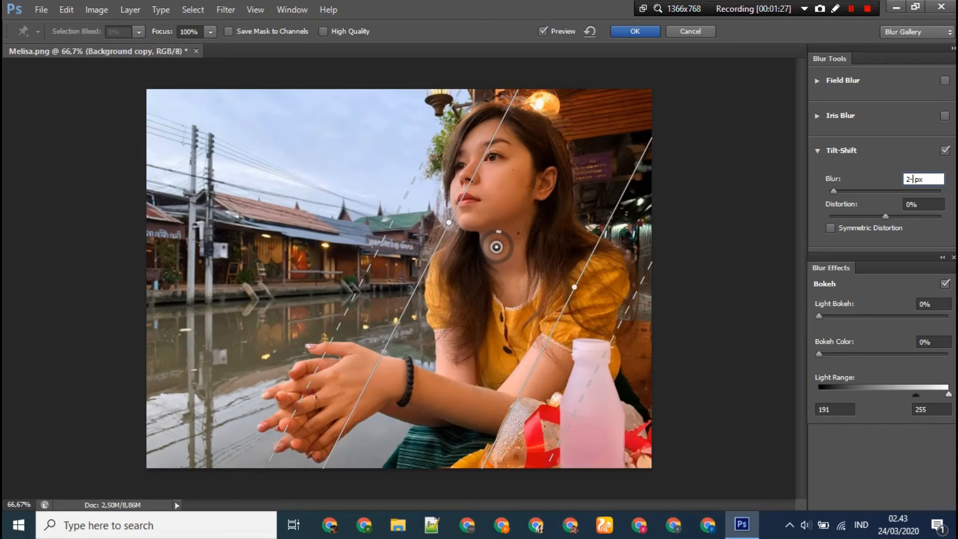
text(0)
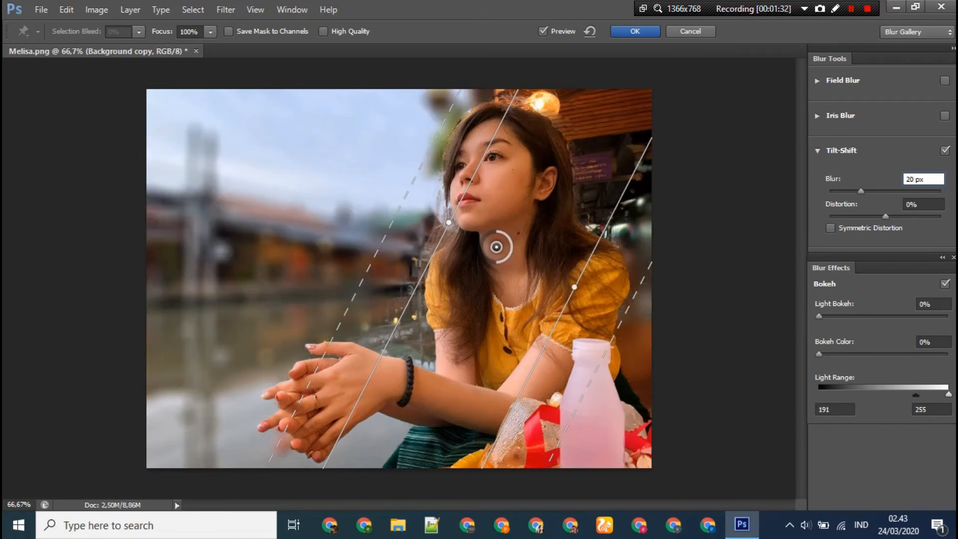
key(BackSpace)
key(BackSpace)
text(3)
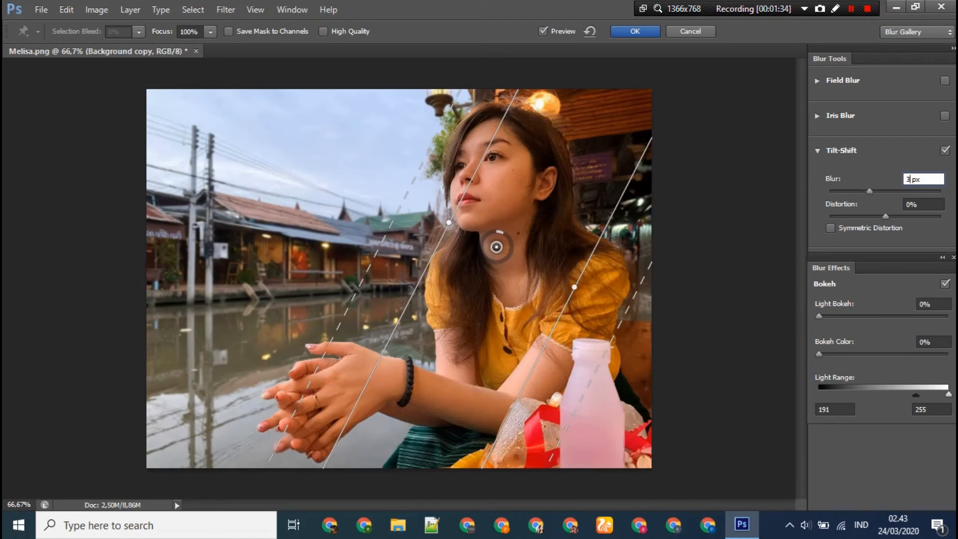
text(0)
key(BackSpace)
key(BackSpace)
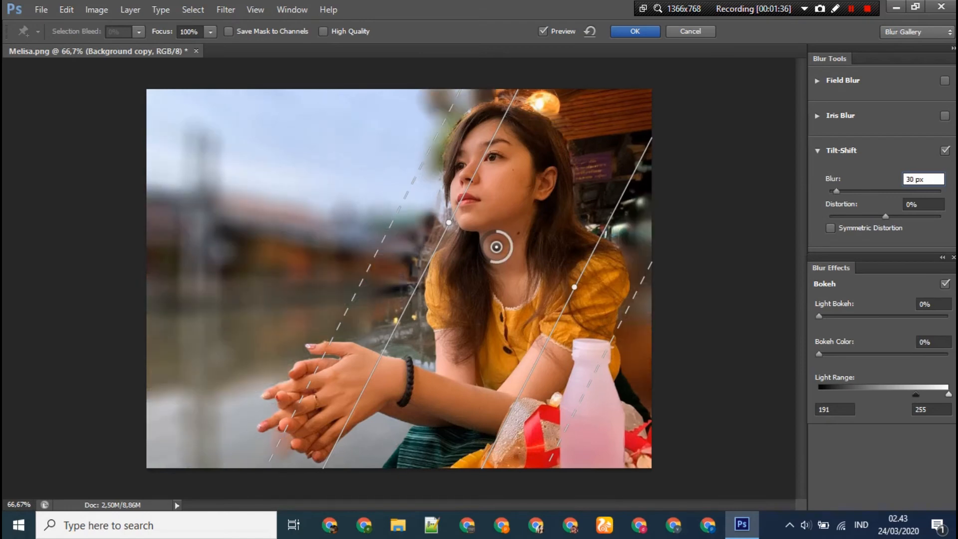
text(1)
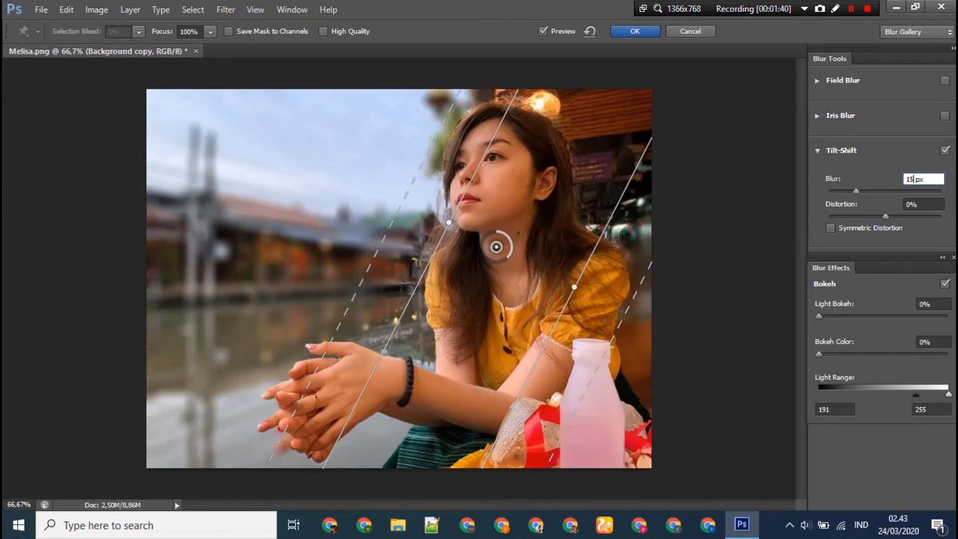
text(5)
- Make the focus band slightly steeper and apply the Tilt-Shift blur with Light Bokeh at 21% and Bokeh Color at 7%
mouse_move(449, 222)
mouse_down()
mouse_move(450, 200)
mouse_move(443, 232)
mouse_move(434, 227)
mouse_up()
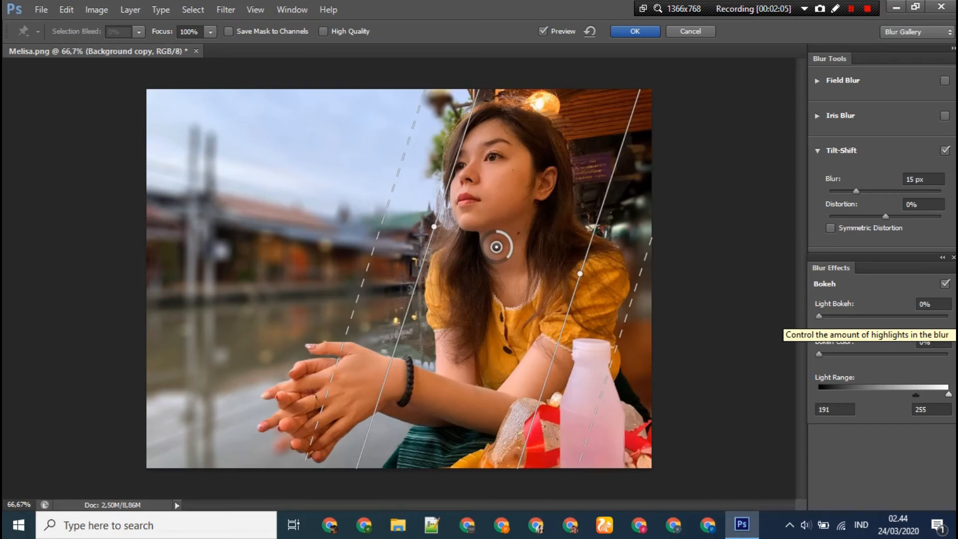
drag(819, 316, 844, 316)
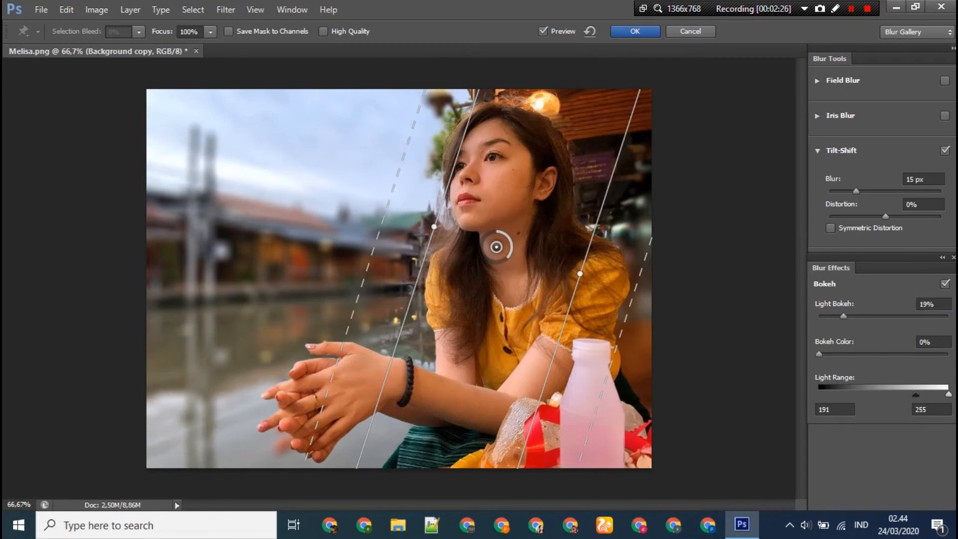
drag(819, 354, 820, 354)
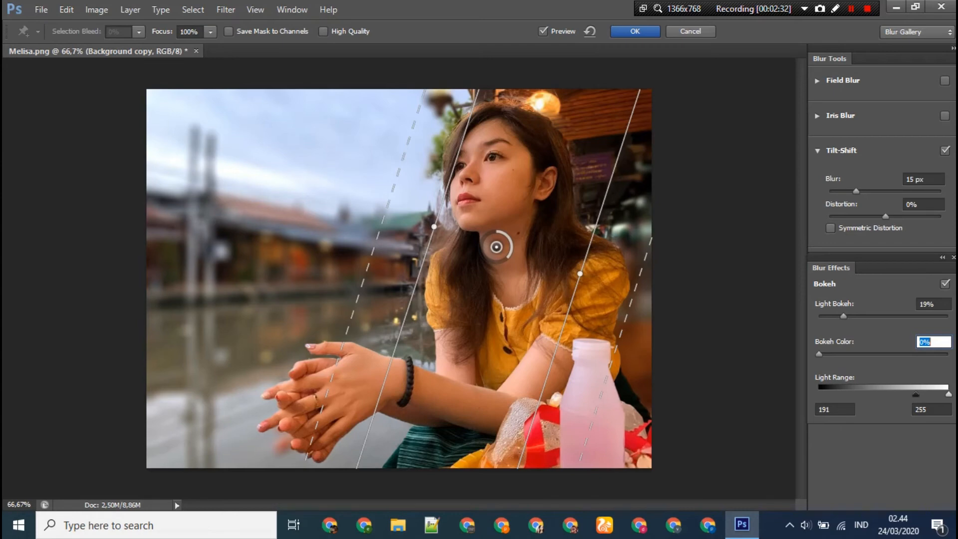
drag(820, 353, 828, 354)
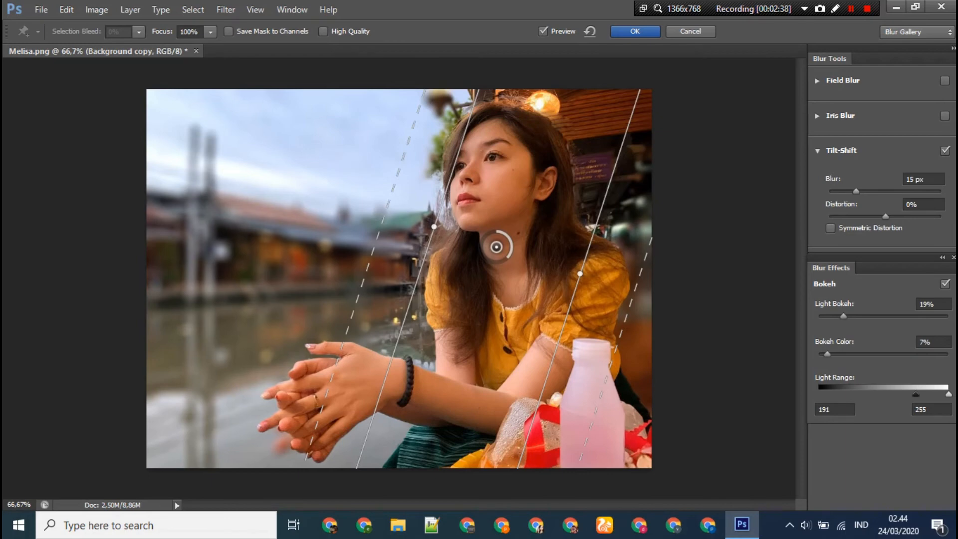
drag(844, 316, 844, 316)
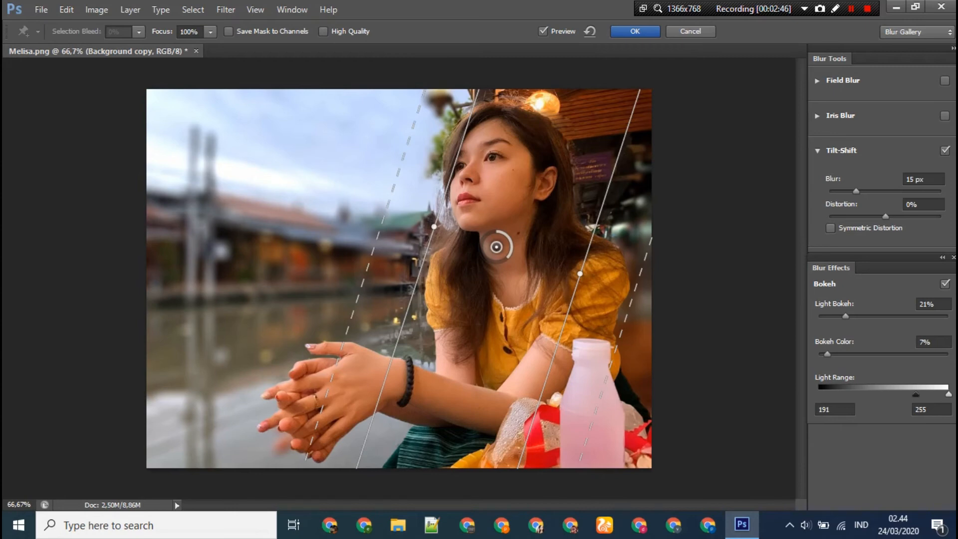
key(p)
key(p)
click(635, 31)
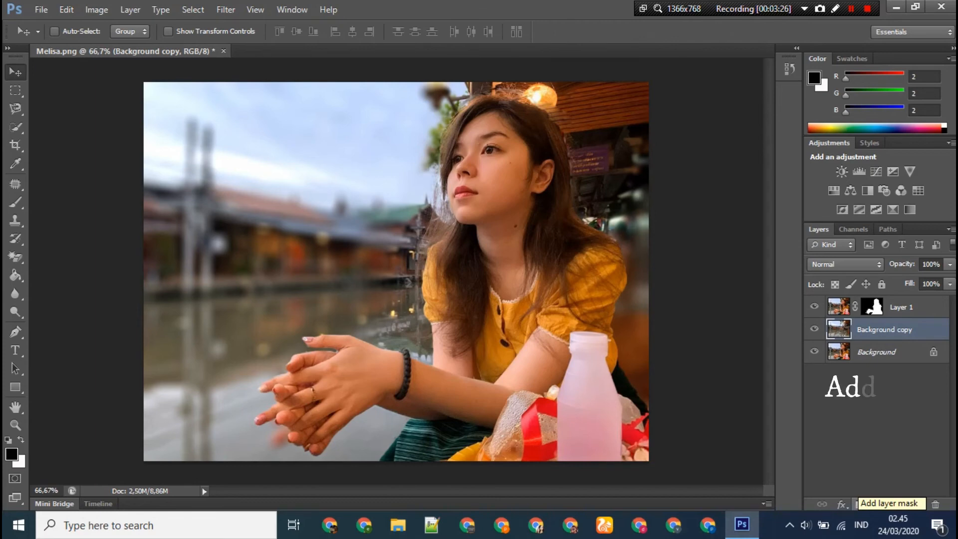
- Add a layer mask to the Background copy and ready the Brush with white as the foreground colour
click(859, 504)
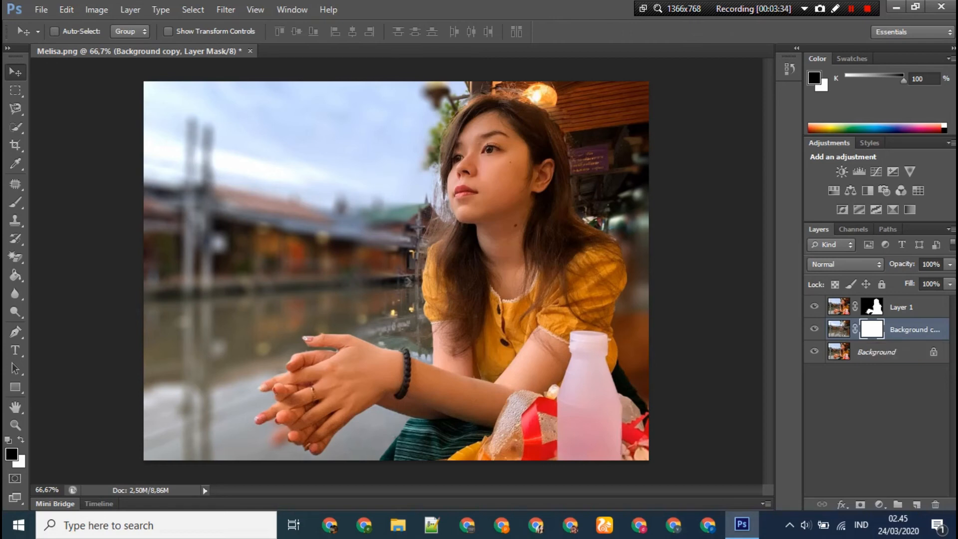
key(b)
click(15, 202)
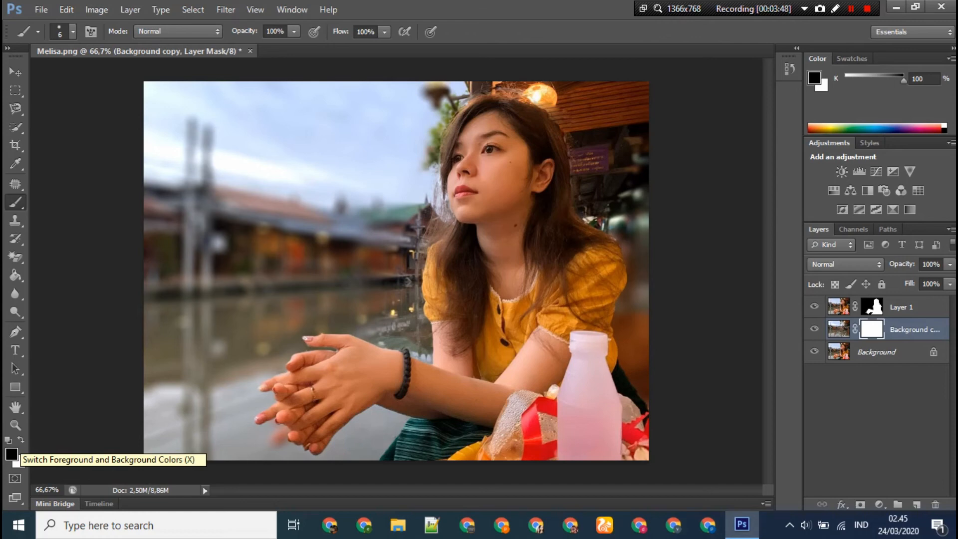
click(21, 439)
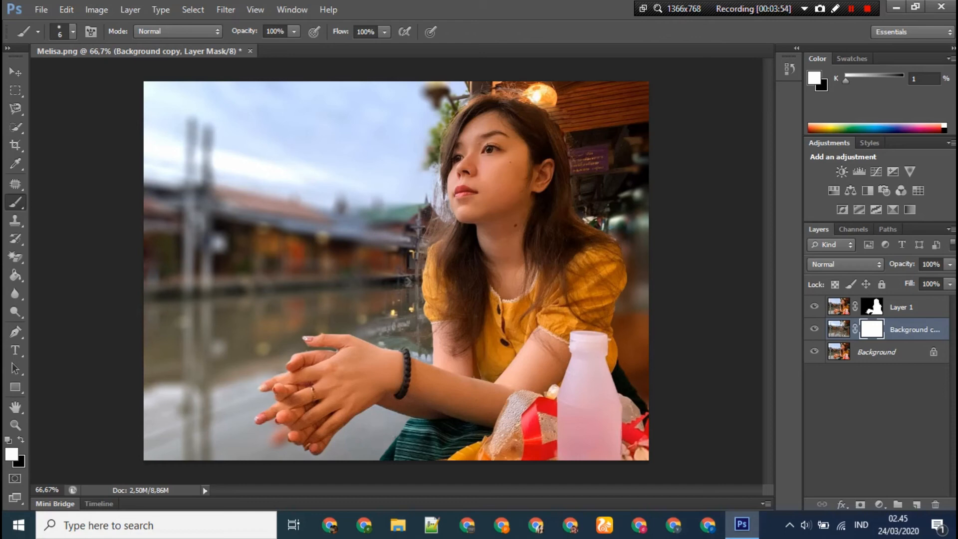
- Set the brush to a soft round tip of 14 px with 0% hardness
right_click(288, 283)
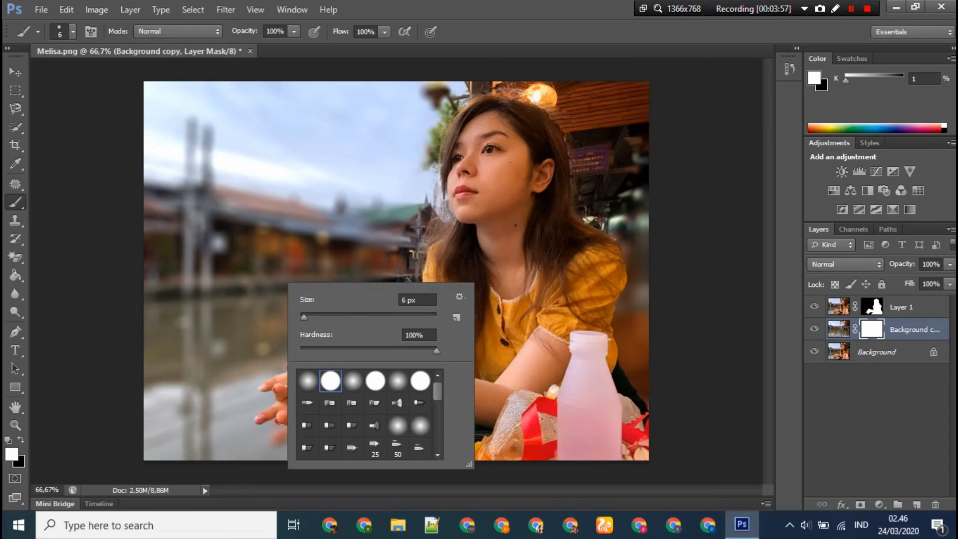
drag(304, 317, 310, 317)
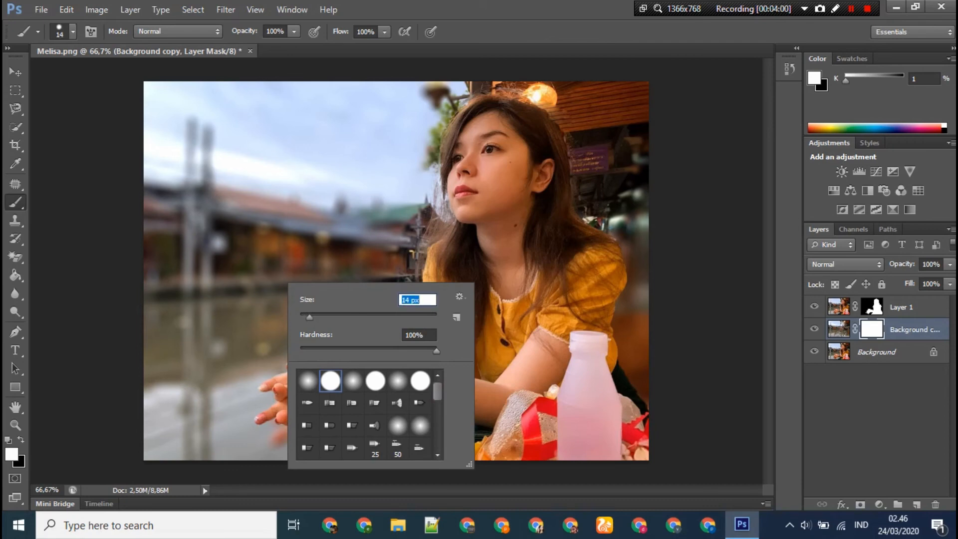
click(353, 381)
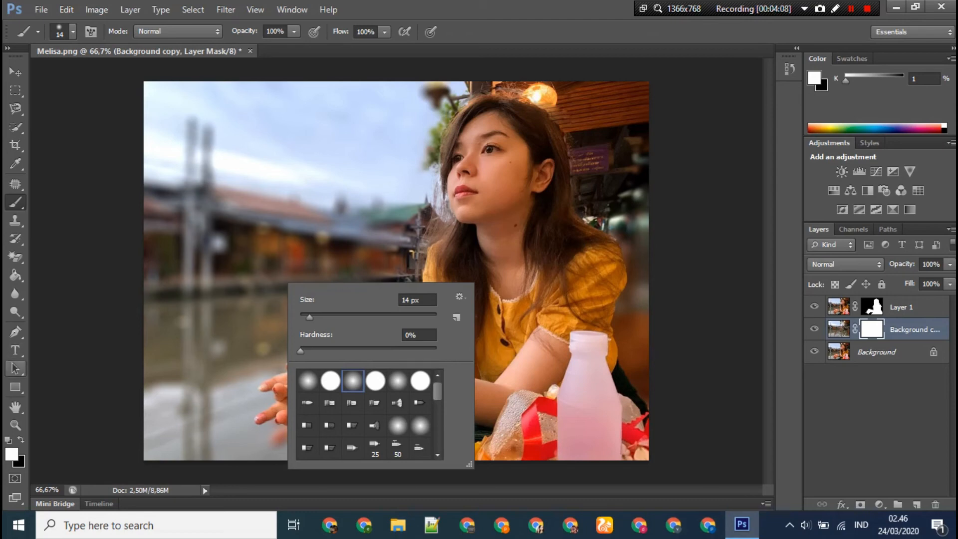
- Restore the missing lower fingertip of the clasped hands by painting white on Layer 1's mask
click(15, 425)
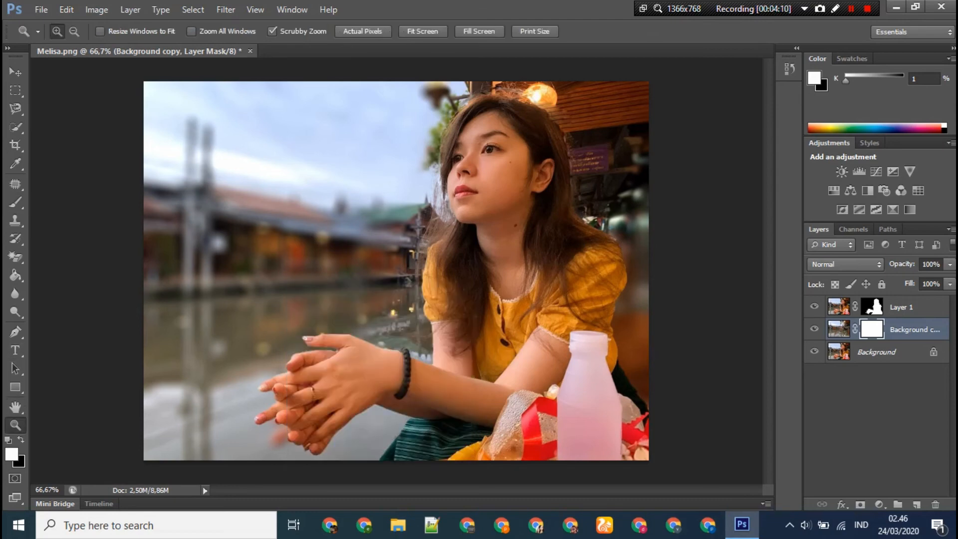
click(281, 440)
click(282, 442)
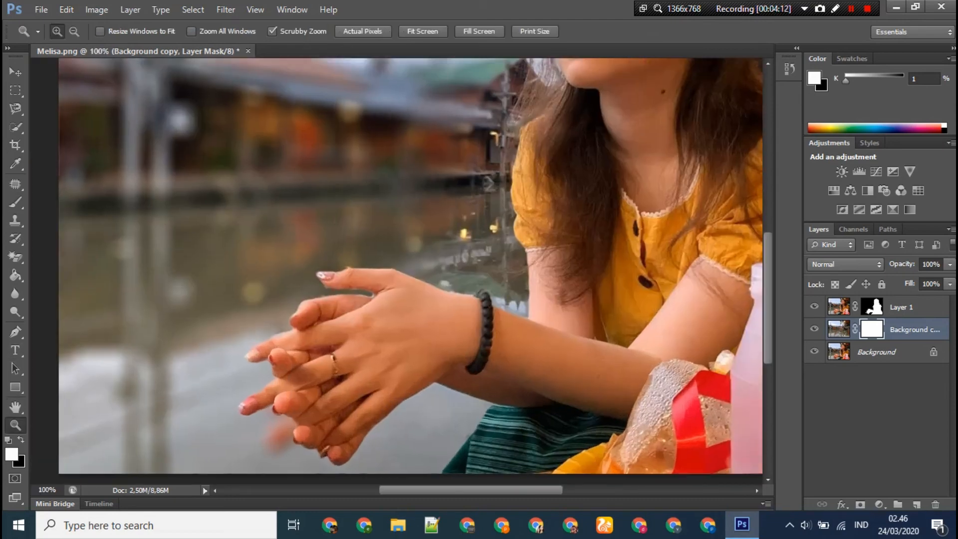
click(16, 90)
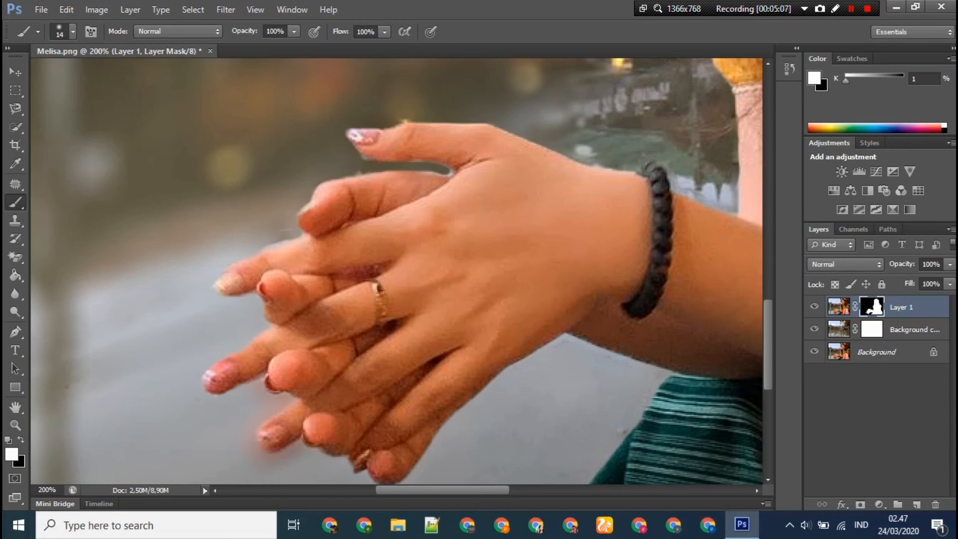
- Paint white on Layer 1's mask along the crown, the hair beside the face and the edge near the orange lamp to restore loose hairs
scroll(396, 271, up, 10)
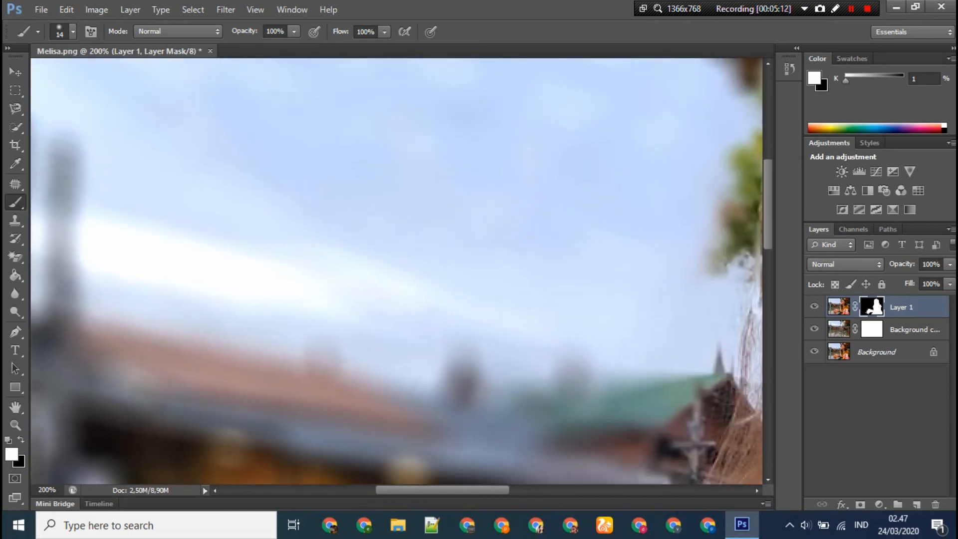
scroll(397, 271, right, 10)
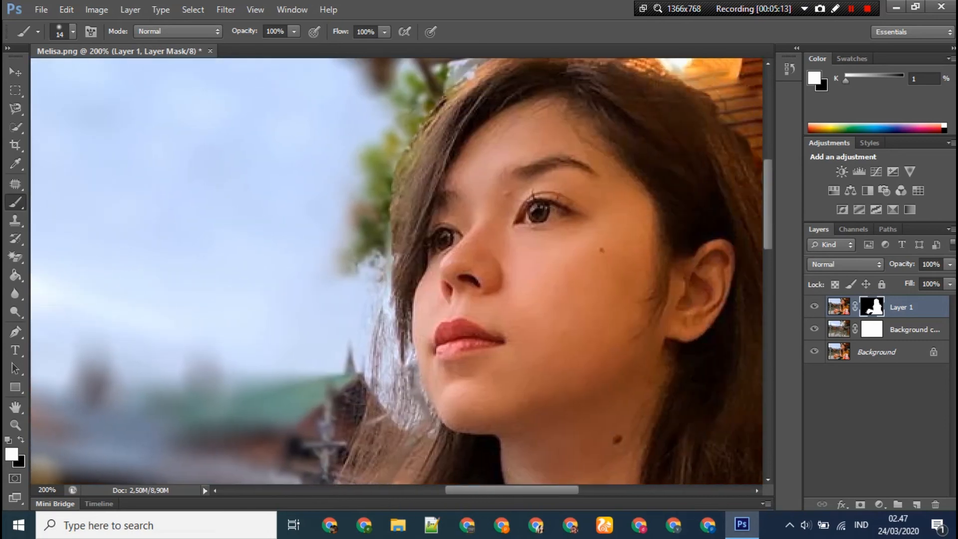
scroll(397, 271, up, 4)
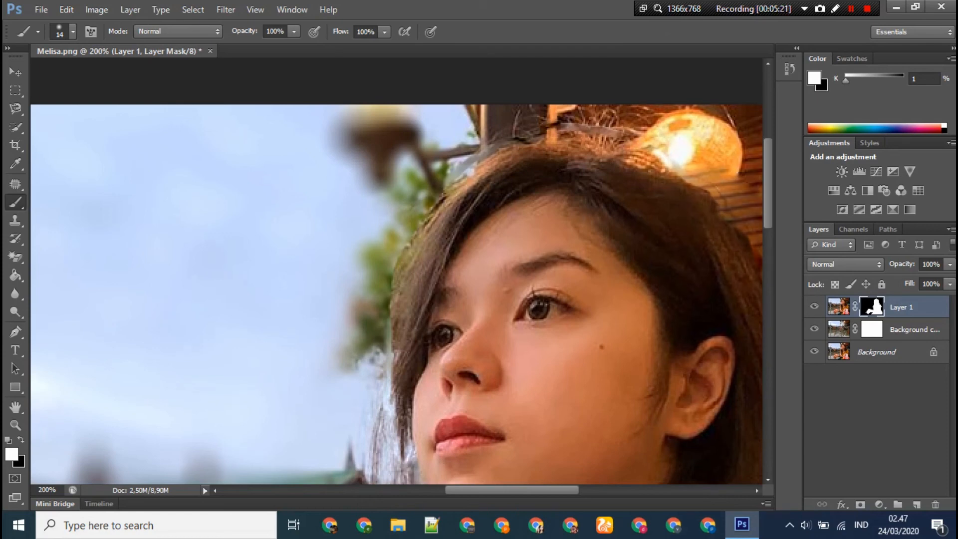
mouse_move(614, 133)
mouse_down()
mouse_move(549, 126)
mouse_move(448, 180)
mouse_move(392, 269)
mouse_move(386, 425)
mouse_up()
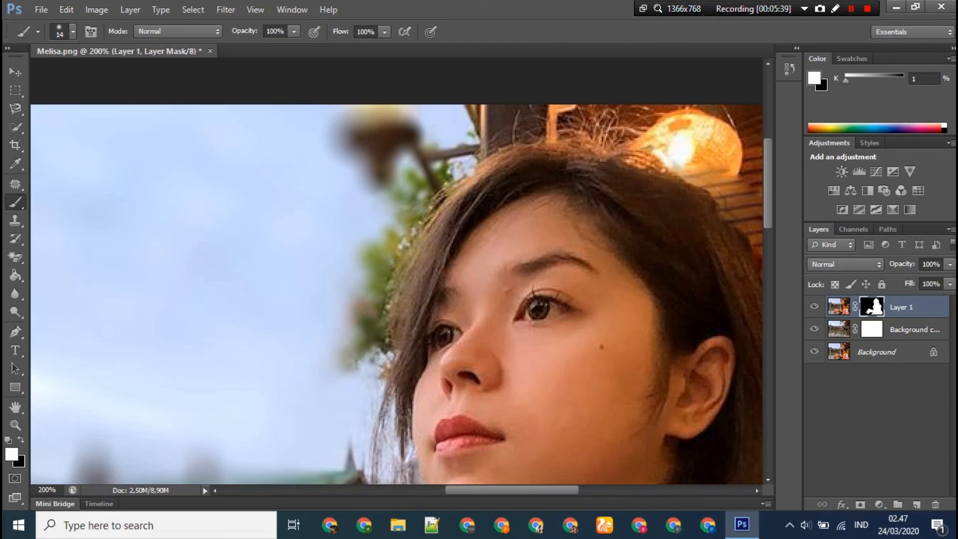
scroll(396, 295, up, 1)
mouse_move(679, 173)
mouse_down()
mouse_move(734, 213)
mouse_move(701, 172)
mouse_move(727, 179)
mouse_move(751, 241)
mouse_move(664, 165)
mouse_move(709, 196)
mouse_up()
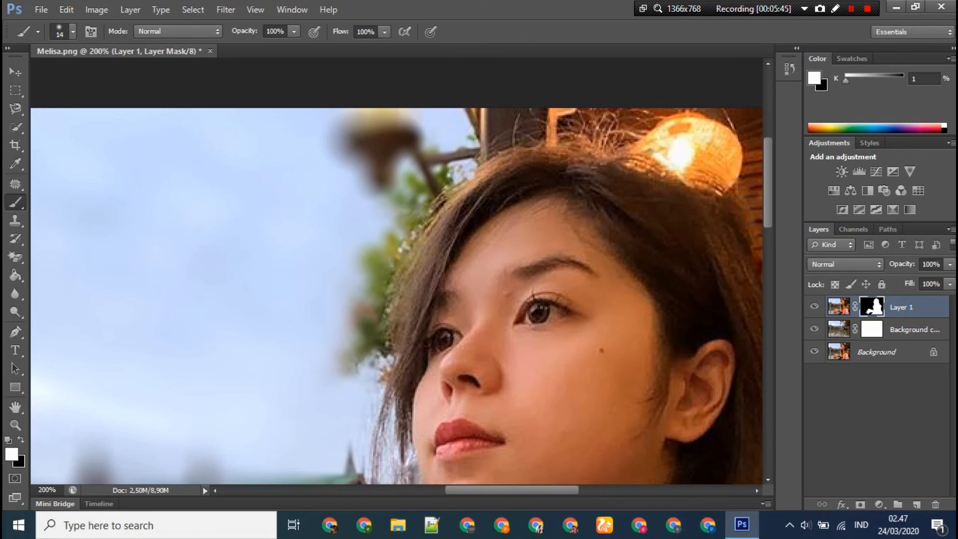
- Paint white on Layer 1's mask along the hair at the back of the head, beside the purple sign, to restore loose hairs
drag(570, 491, 610, 490)
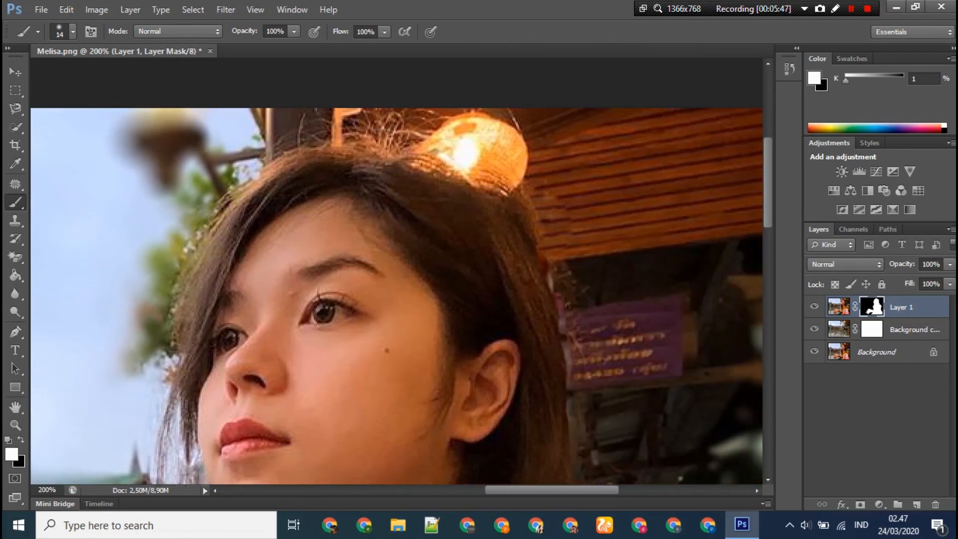
drag(551, 275, 571, 430)
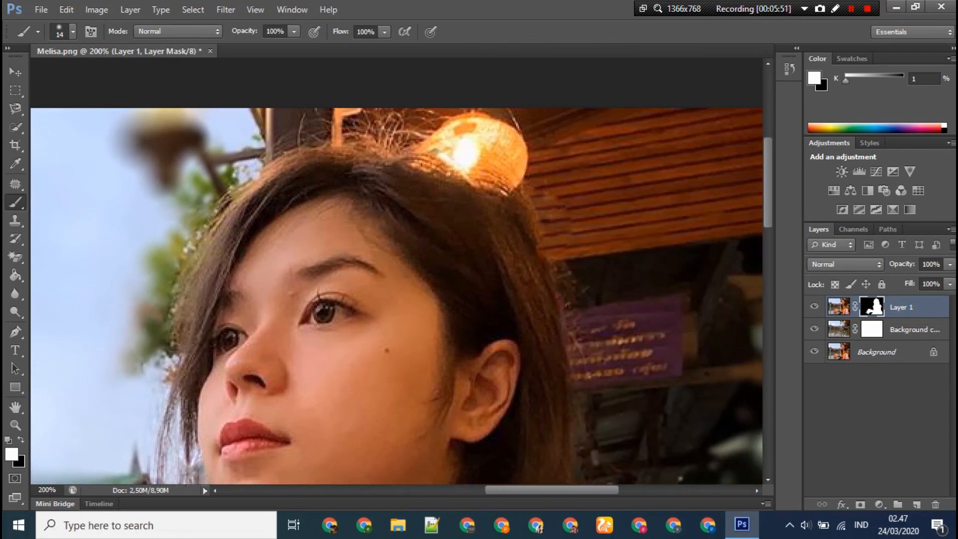
- Paint white on Layer 1's mask along the forearm edge beside the black bracelet and around the tip of the curled upper finger
scroll(397, 271, down, 5)
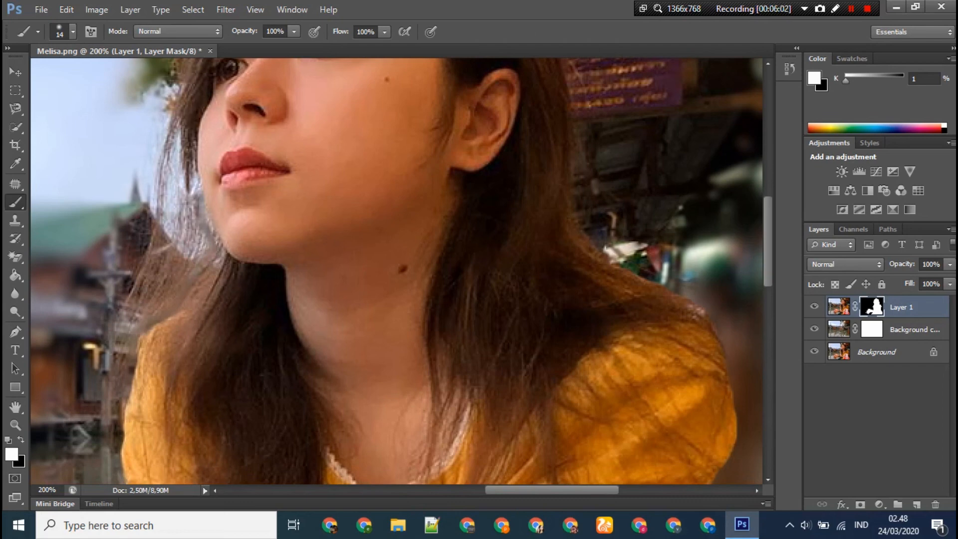
scroll(397, 271, down, 12)
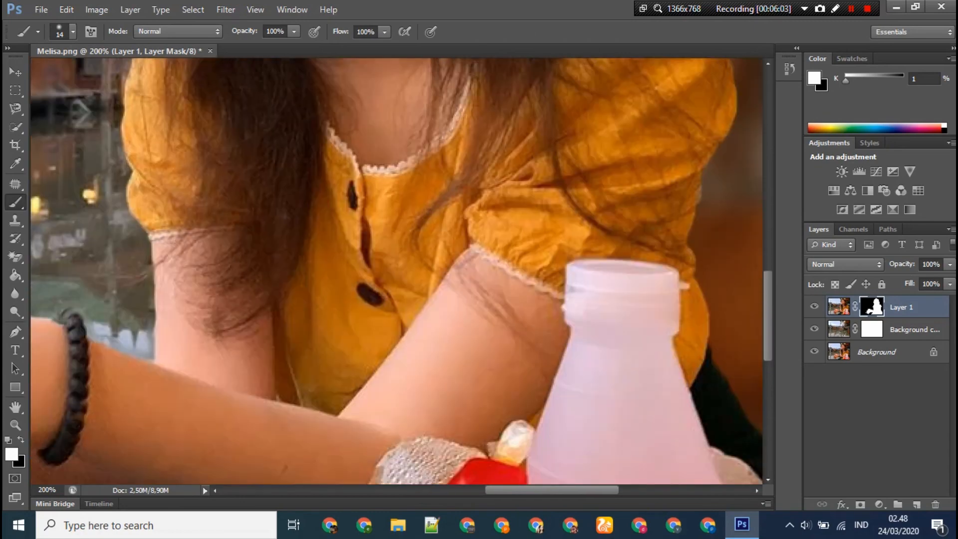
scroll(396, 271, down, 2)
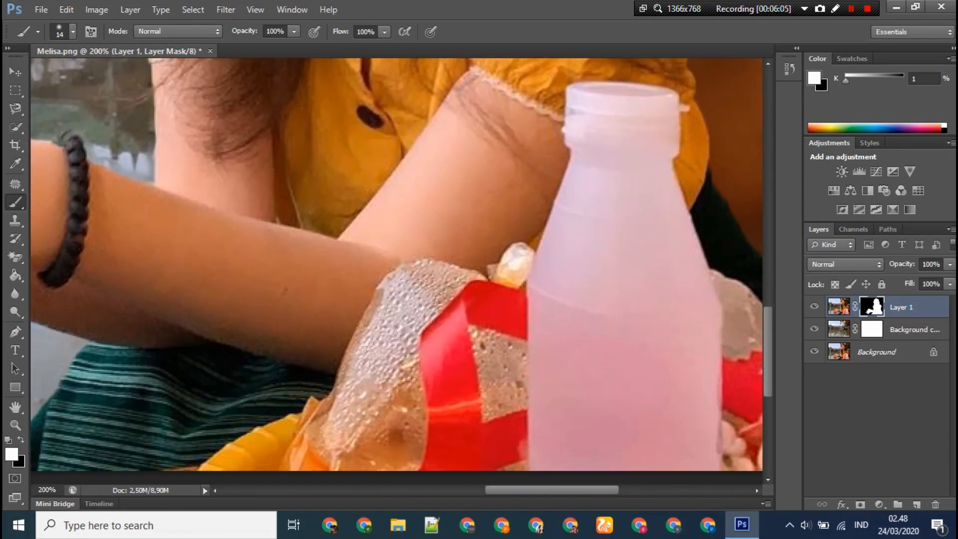
drag(514, 490, 461, 490)
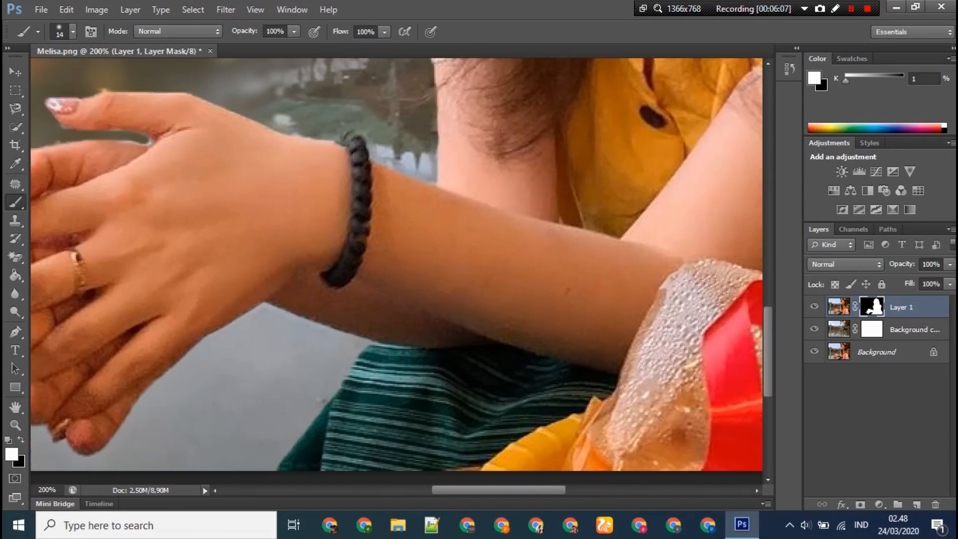
mouse_move(371, 145)
mouse_down()
mouse_move(422, 175)
mouse_move(434, 164)
mouse_up()
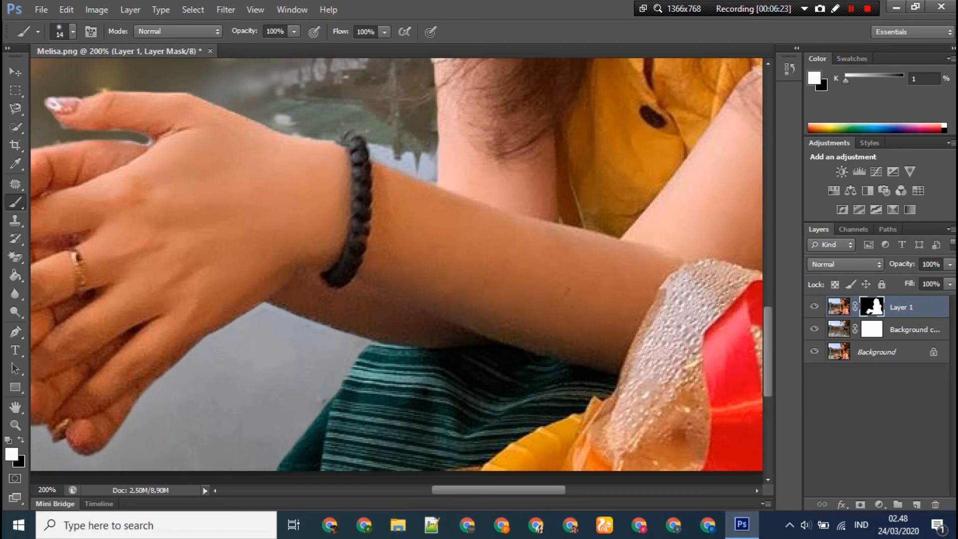
scroll(397, 265, left, 5)
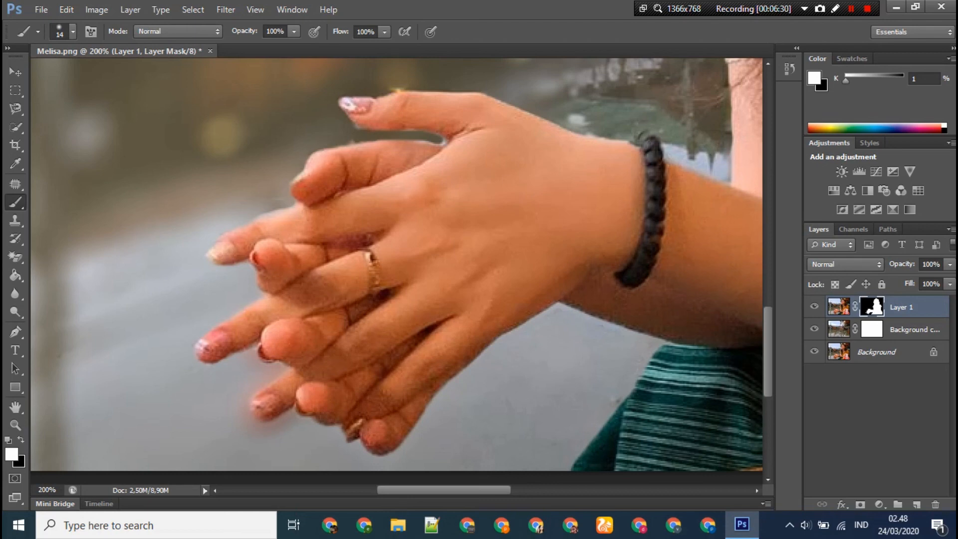
drag(286, 203, 300, 175)
- Inspect the shoulder and hair edges, zoom out to 66.67% to review the whole image, and switch to the Move tool
scroll(397, 271, up, 10)
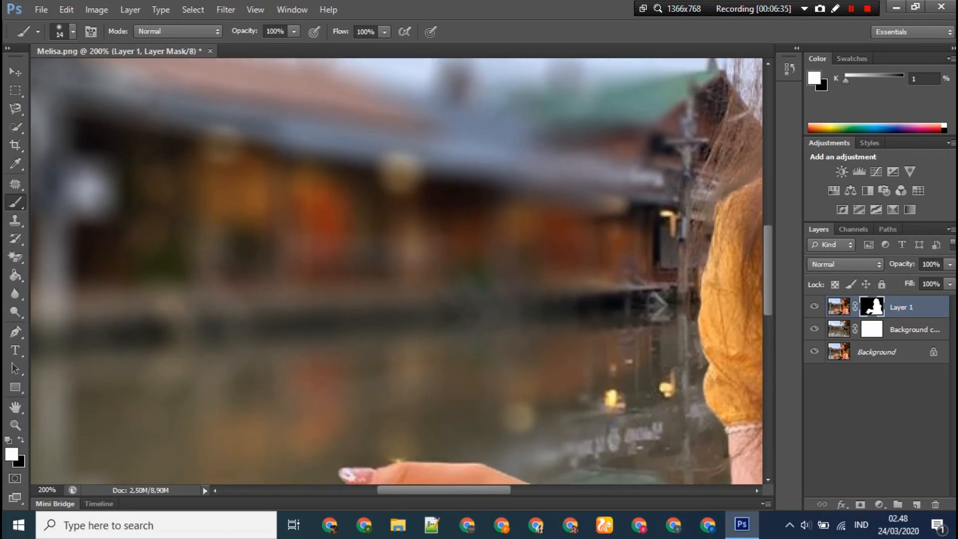
scroll(397, 271, right, 10)
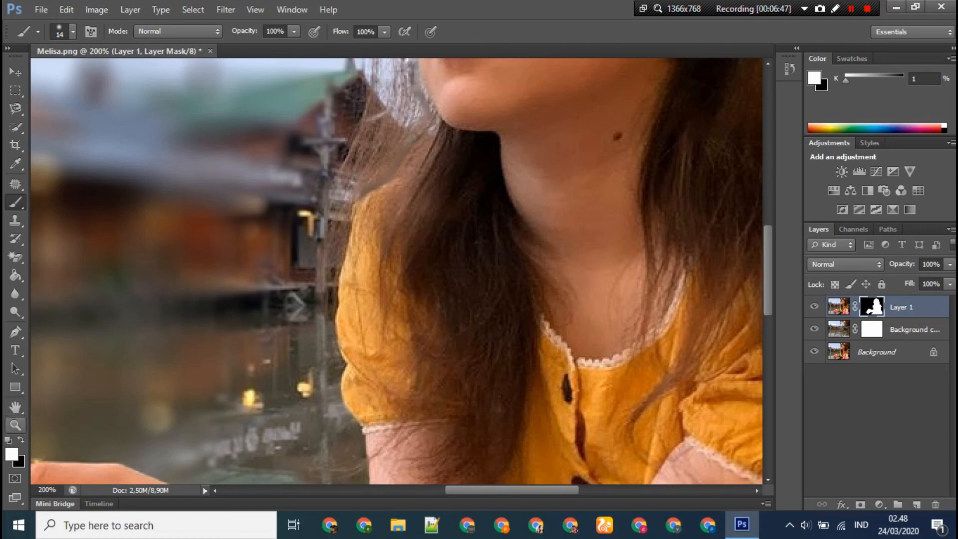
click(15, 425)
right_click(379, 230)
click(529, 308)
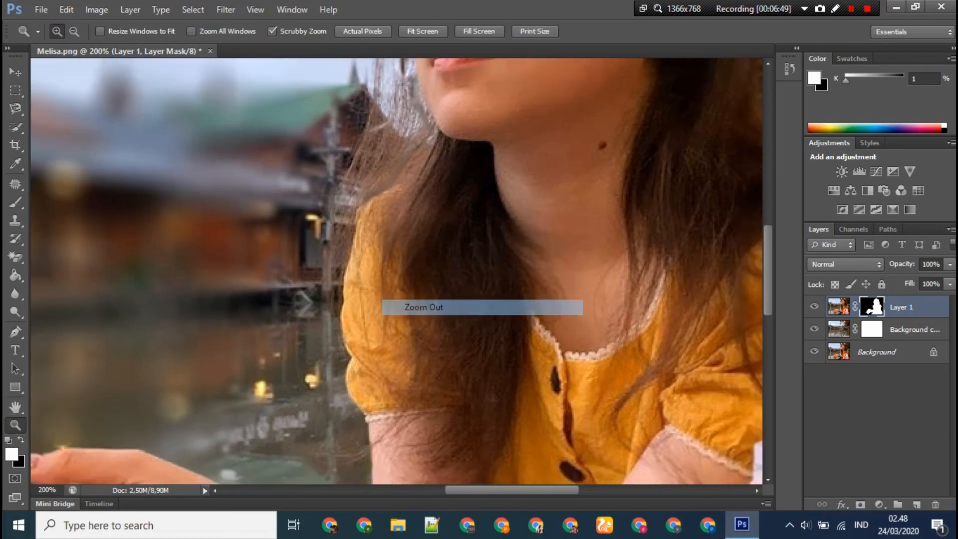
right_click(494, 227)
click(537, 304)
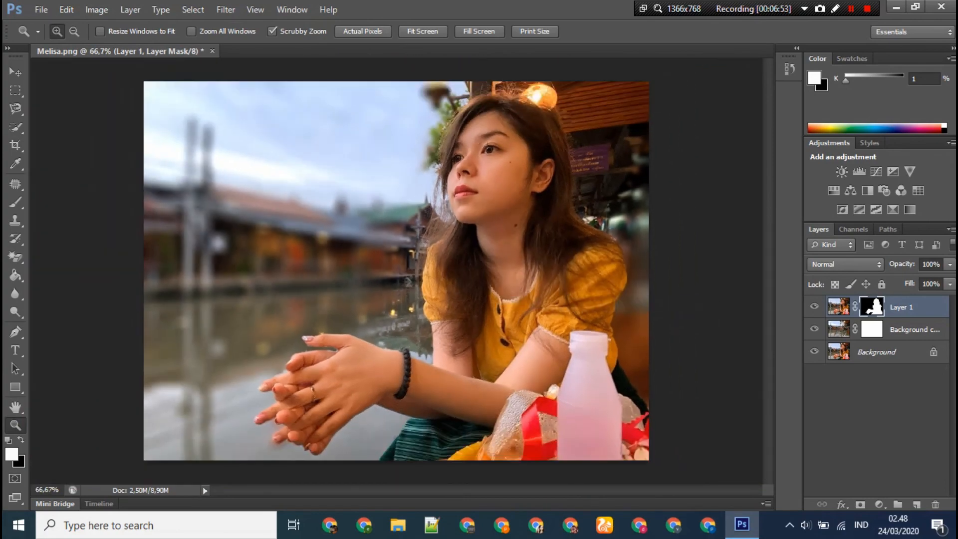
key(v)
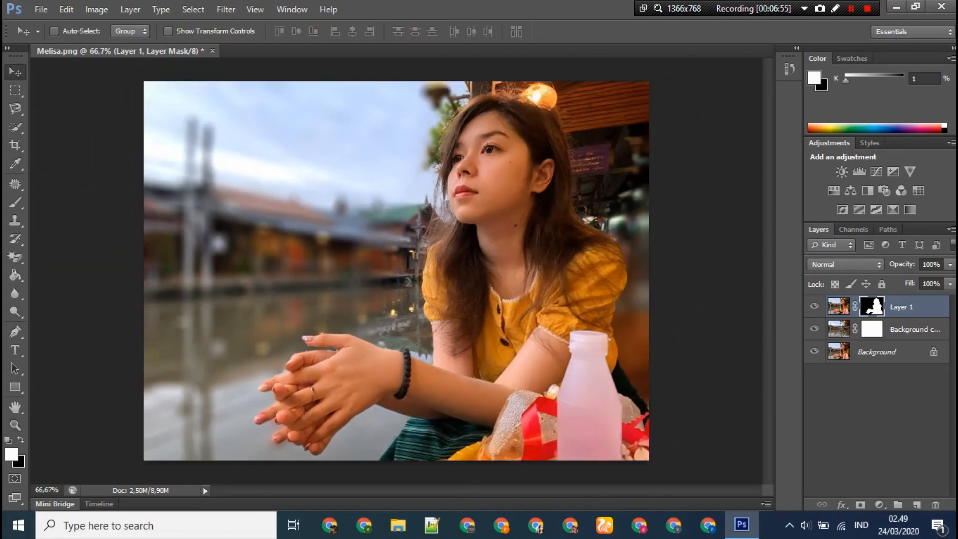
- Compare the edit with the original photo by hiding the Background copy and Layer 1, and show both layers again
click(814, 329)
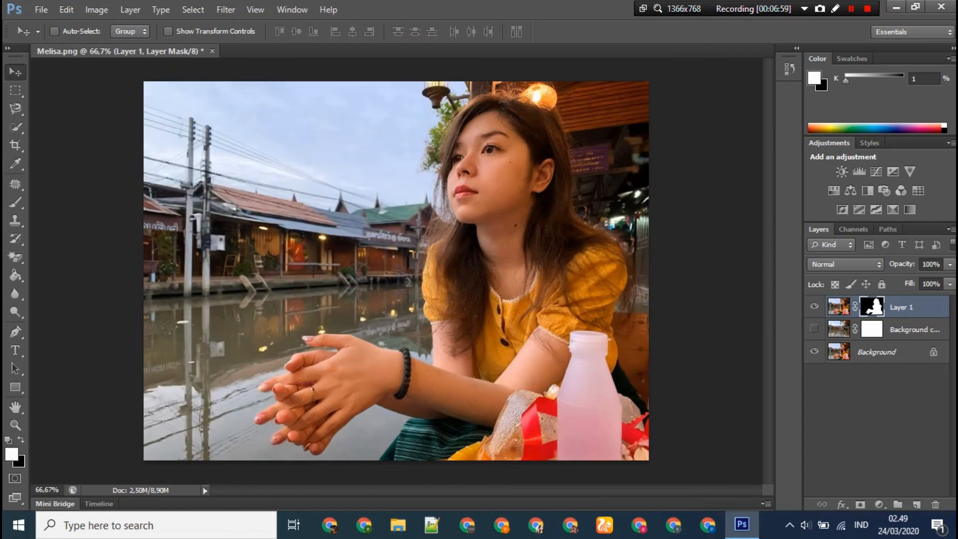
click(815, 306)
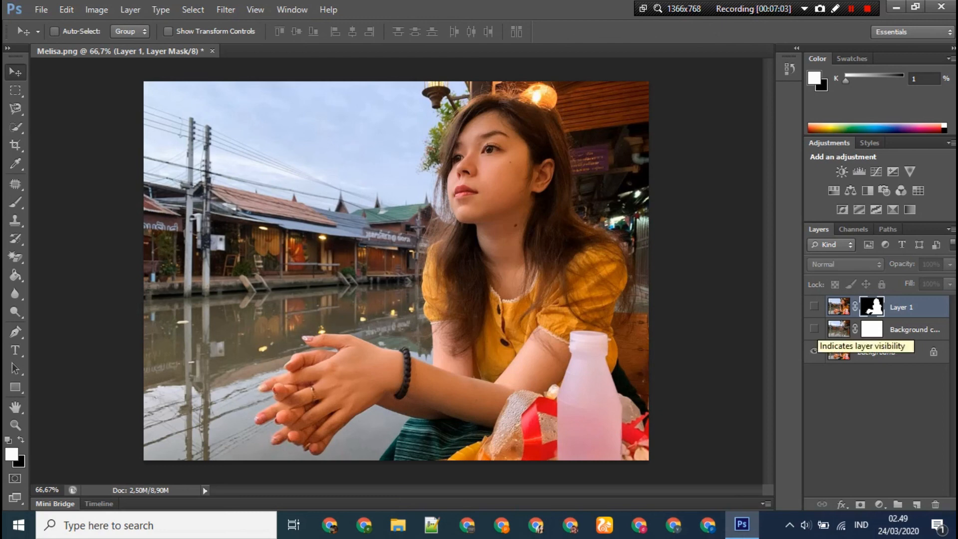
click(814, 329)
click(815, 307)
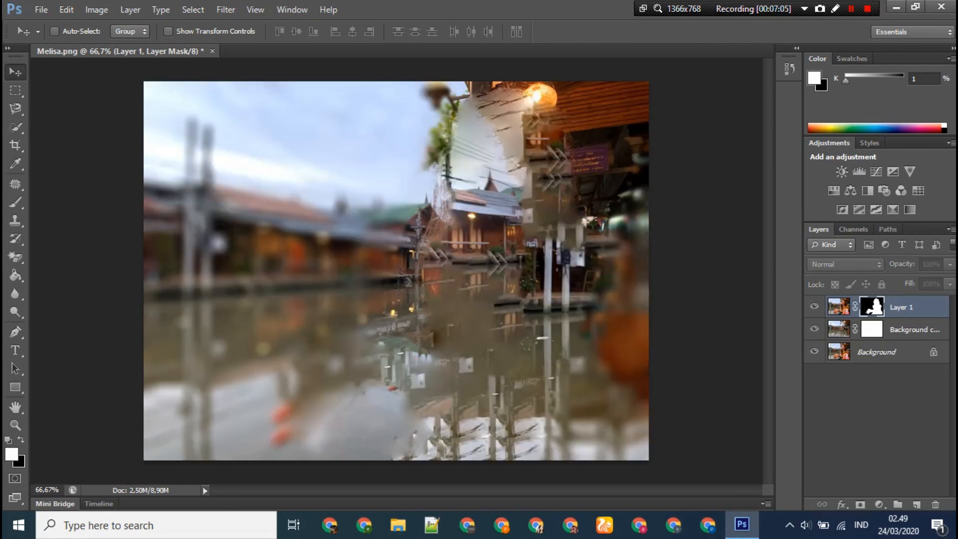